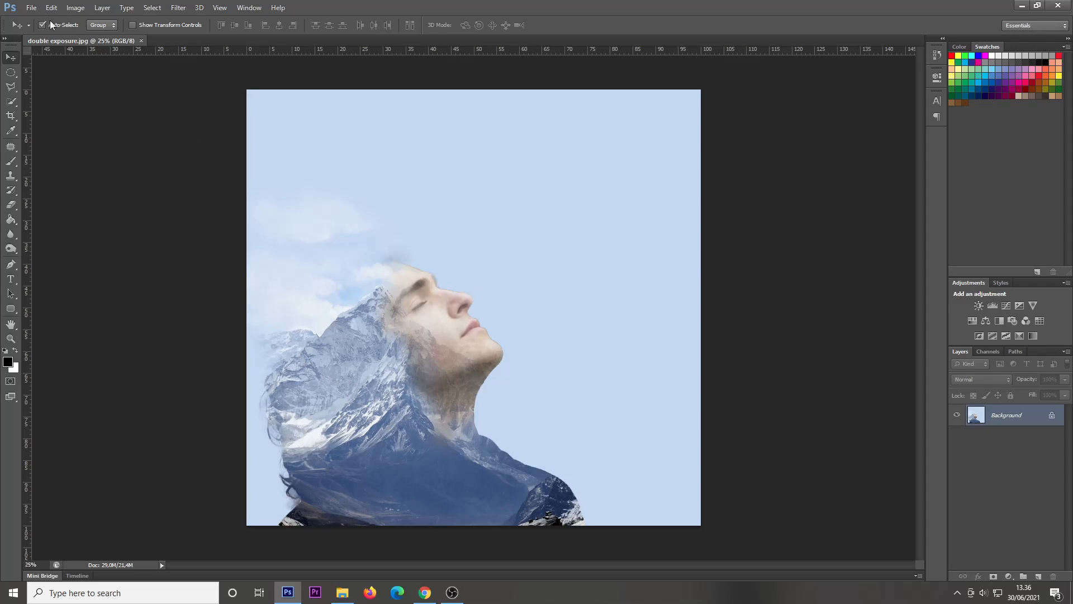
# Step: Open the Downloads photo of the man in a light hoodie looking upward in front of a dark backdrop
pyautogui.click(31, 8)
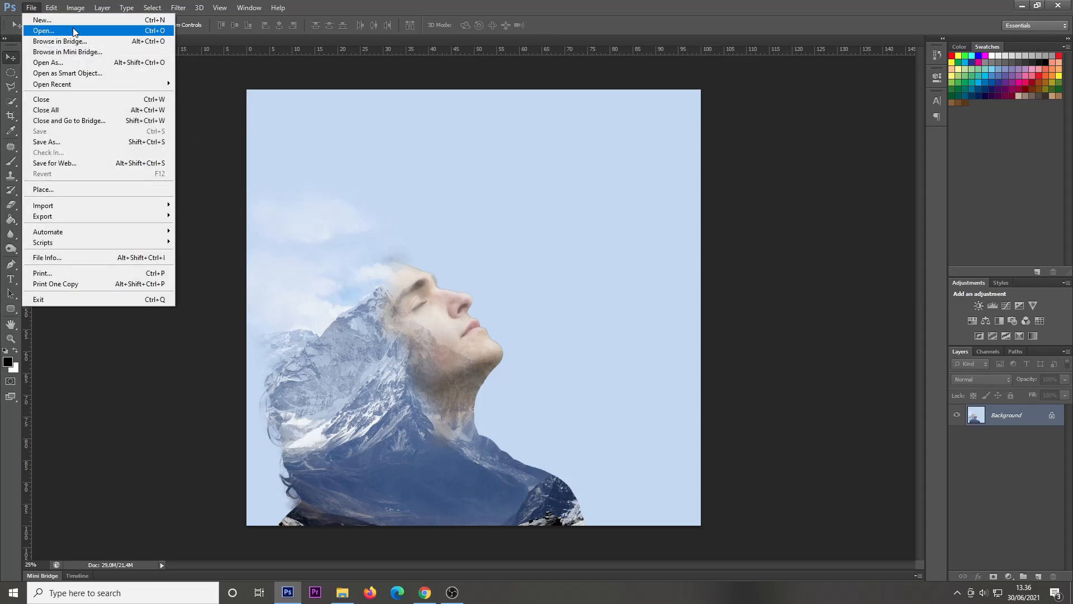
pyautogui.click(73, 31)
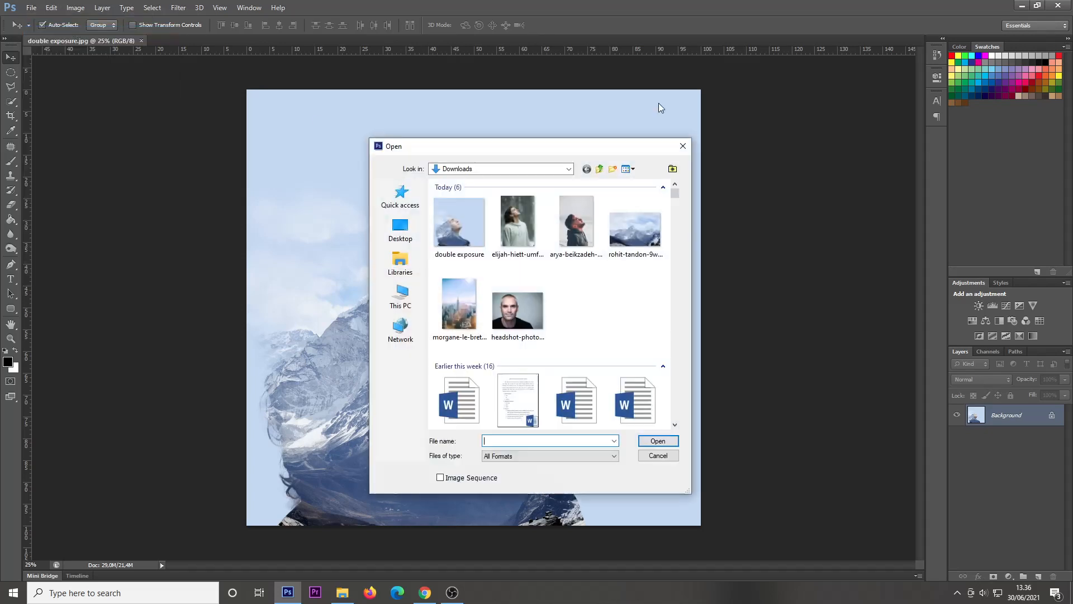
pyautogui.click(529, 223)
pyautogui.click(658, 441)
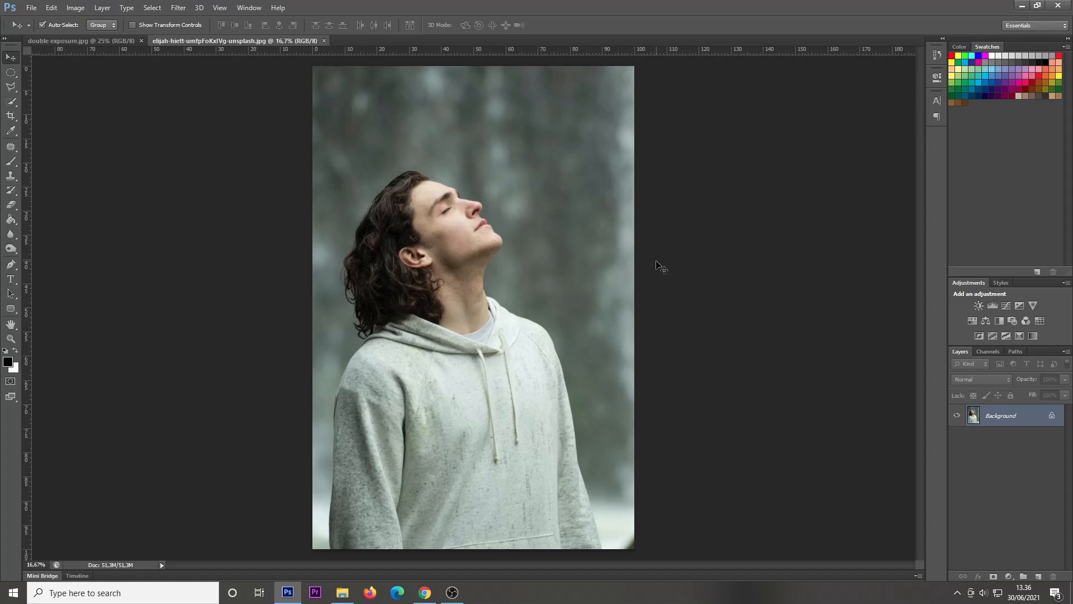
# Step: Crop the portrait to head and shoulders, cutting off the torso below the neckline and a narrow strip behind the hair
pyautogui.click(10, 115)
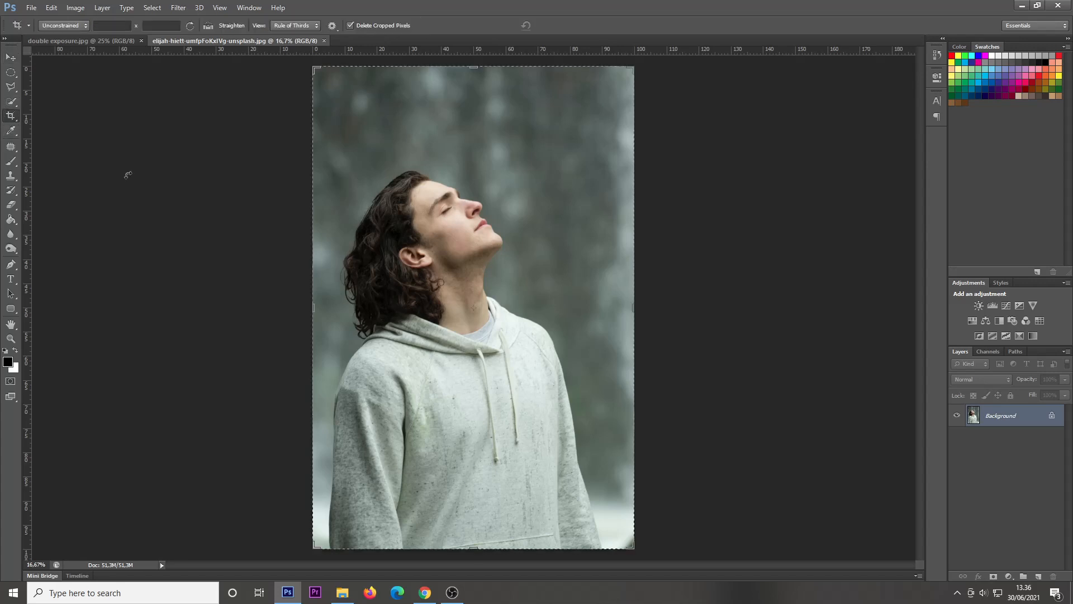
pyautogui.moveTo(474, 548); pyautogui.dragTo(494, 443)
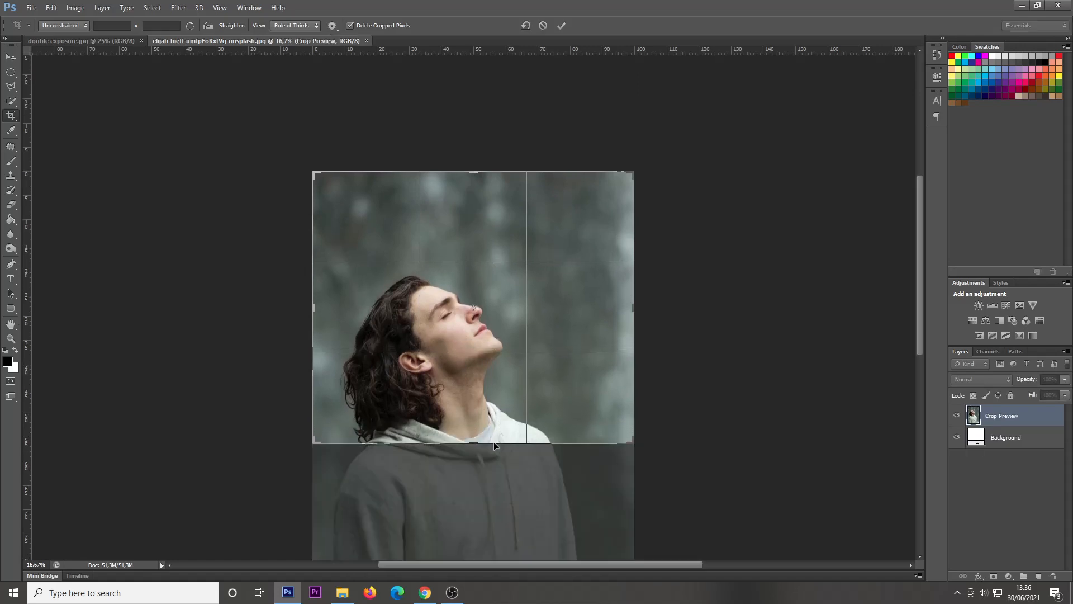
pyautogui.moveTo(315, 307); pyautogui.dragTo(331, 307)
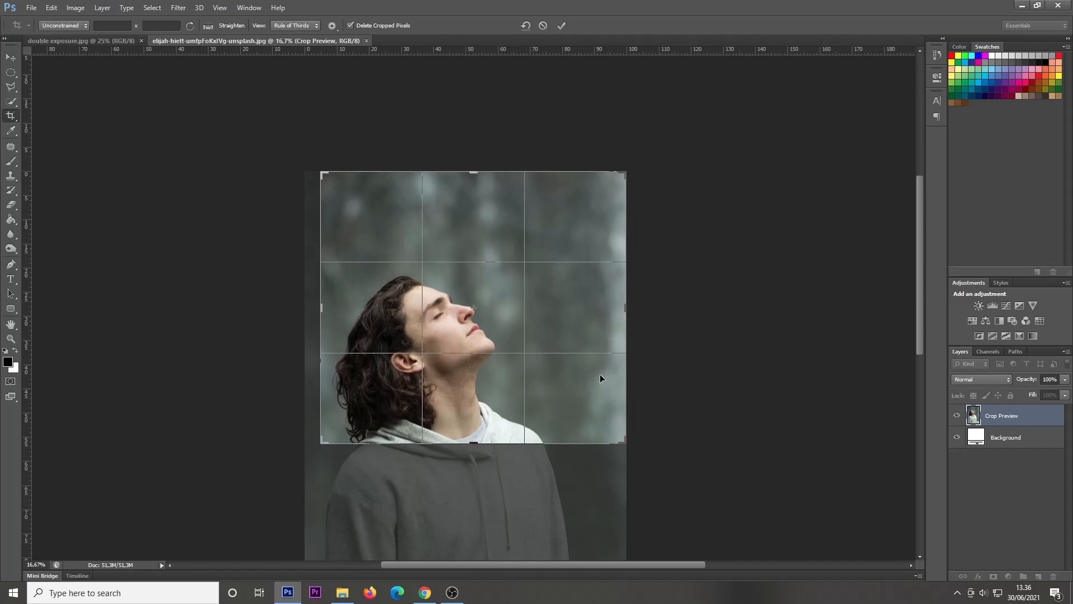
pyautogui.press('Return')
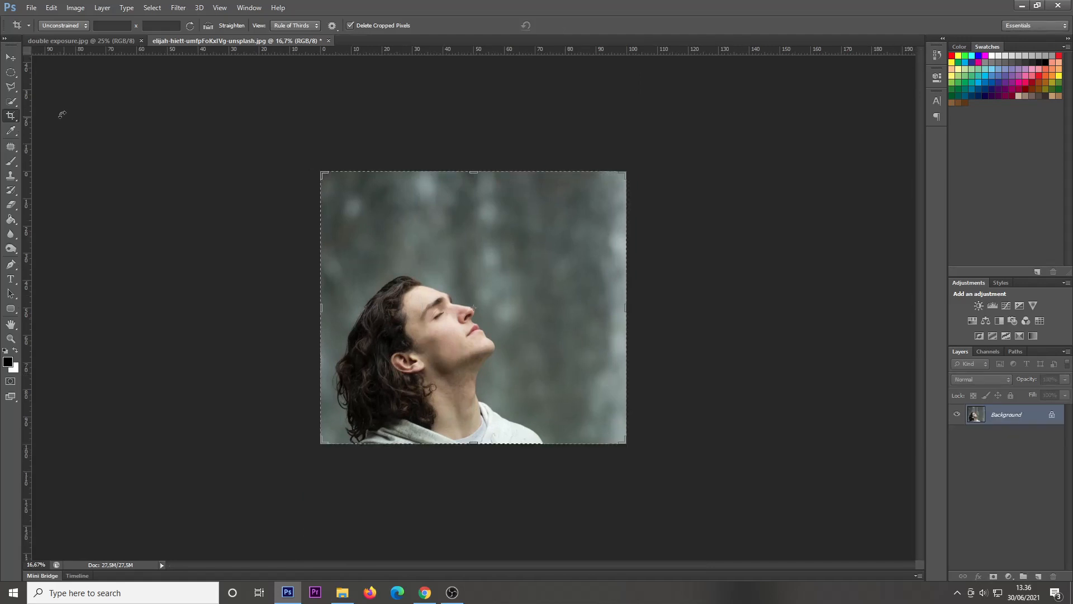
pyautogui.click(15, 59)
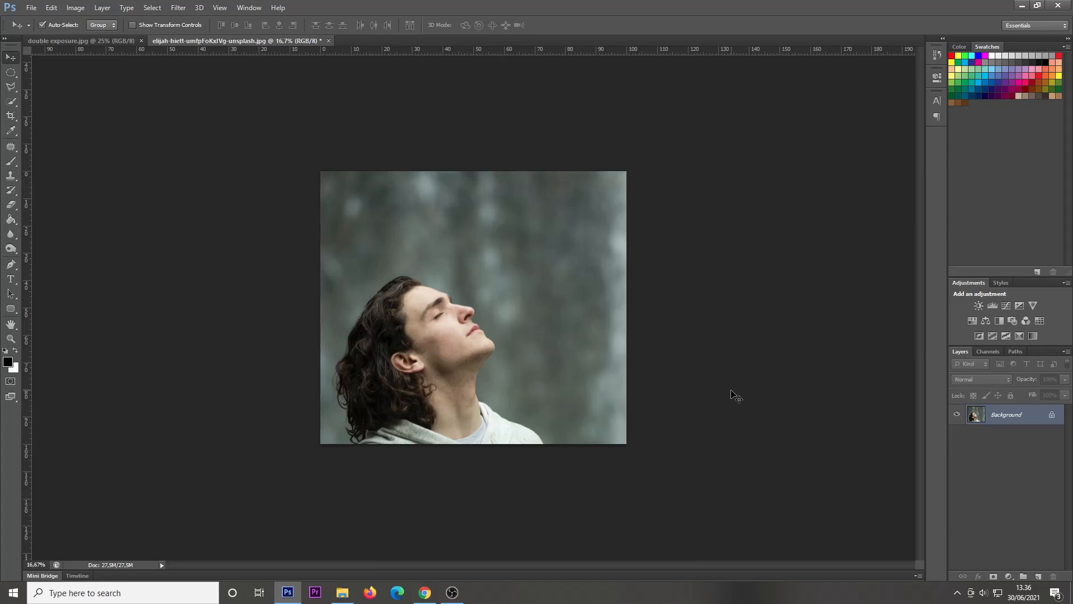
# Step: Select the backdrop around the man with the Quick Selection tool and invert the selection so it covers him
pyautogui.hotkey('ctrl', '+')
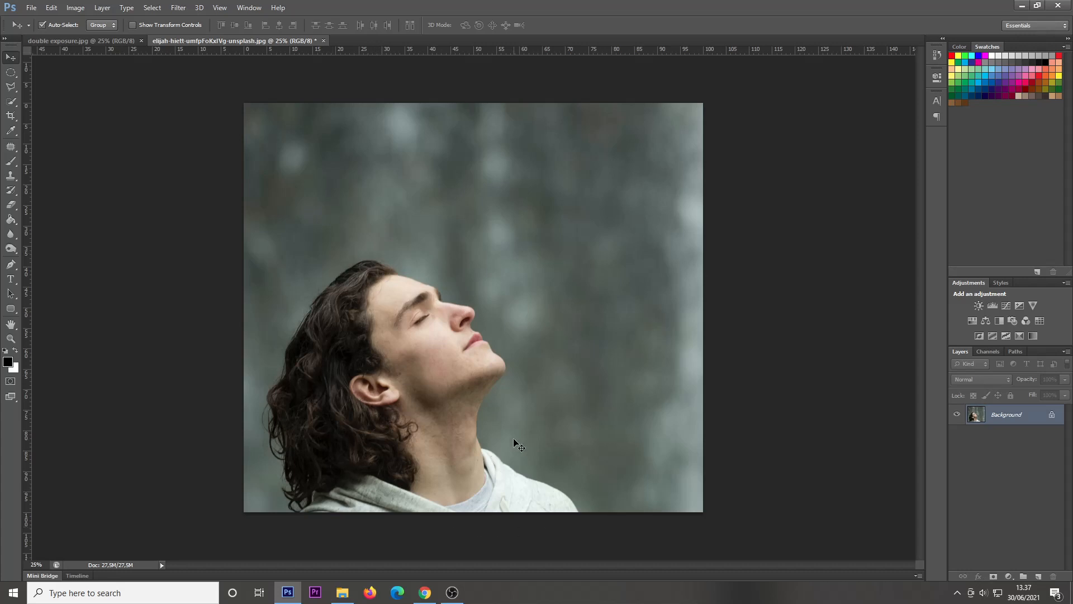
pyautogui.click(11, 104)
pyautogui.moveTo(11, 104); pyautogui.dragTo(54, 103)
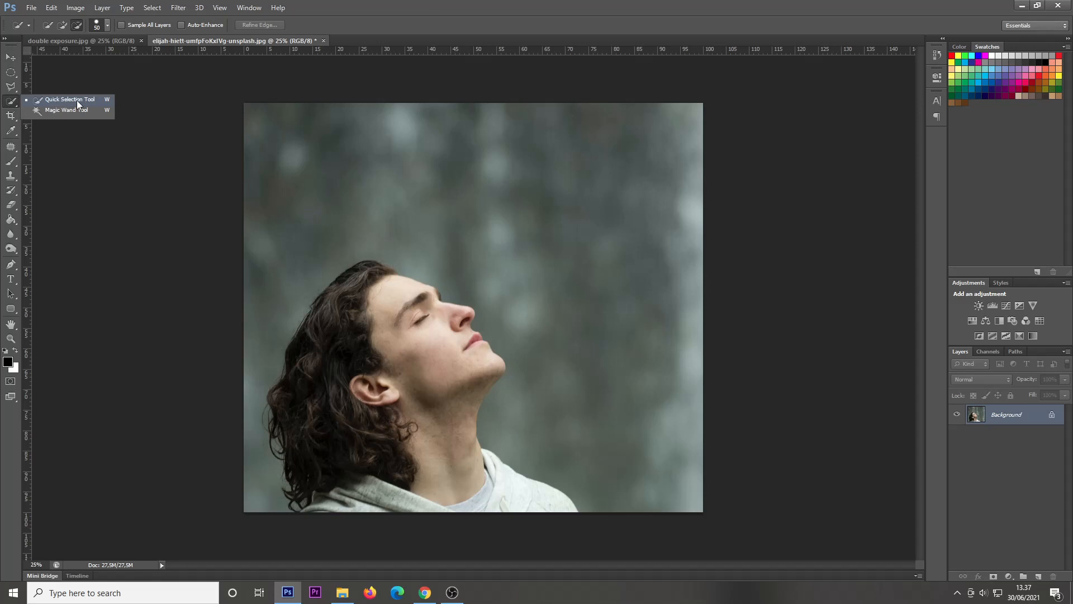
pyautogui.click(76, 100)
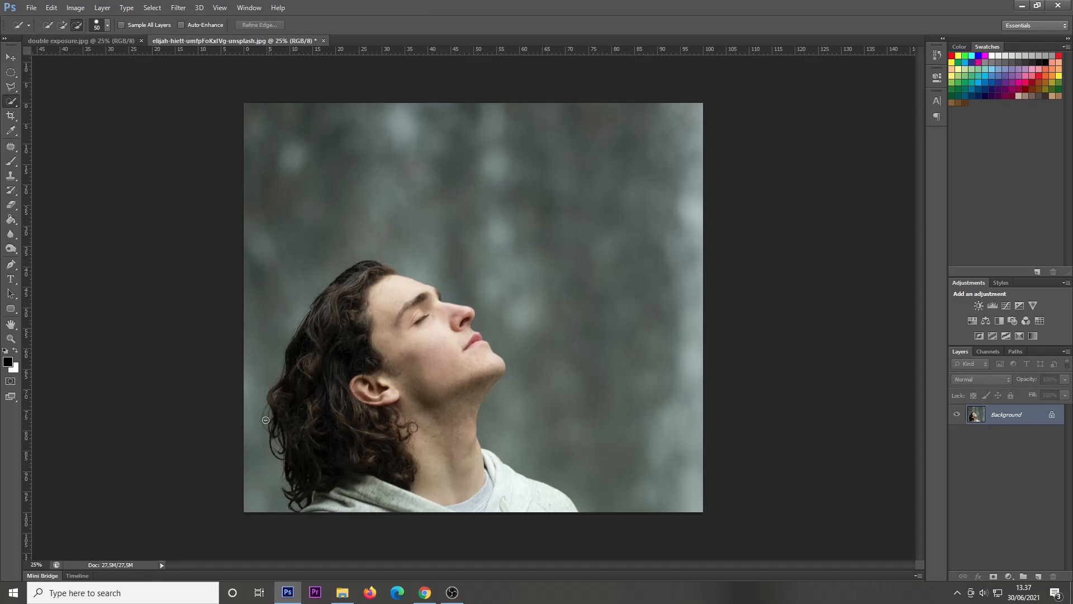
pyautogui.moveTo(264, 493)
pyautogui.mouseDown()
pyautogui.moveTo(259, 413)
pyautogui.moveTo(269, 316)
pyautogui.moveTo(309, 181)
pyautogui.moveTo(336, 159)
pyautogui.moveTo(380, 148)
pyautogui.moveTo(428, 168)
pyautogui.moveTo(556, 252)
pyautogui.moveTo(603, 303)
pyautogui.moveTo(616, 341)
pyautogui.moveTo(603, 314)
pyautogui.mouseUp()
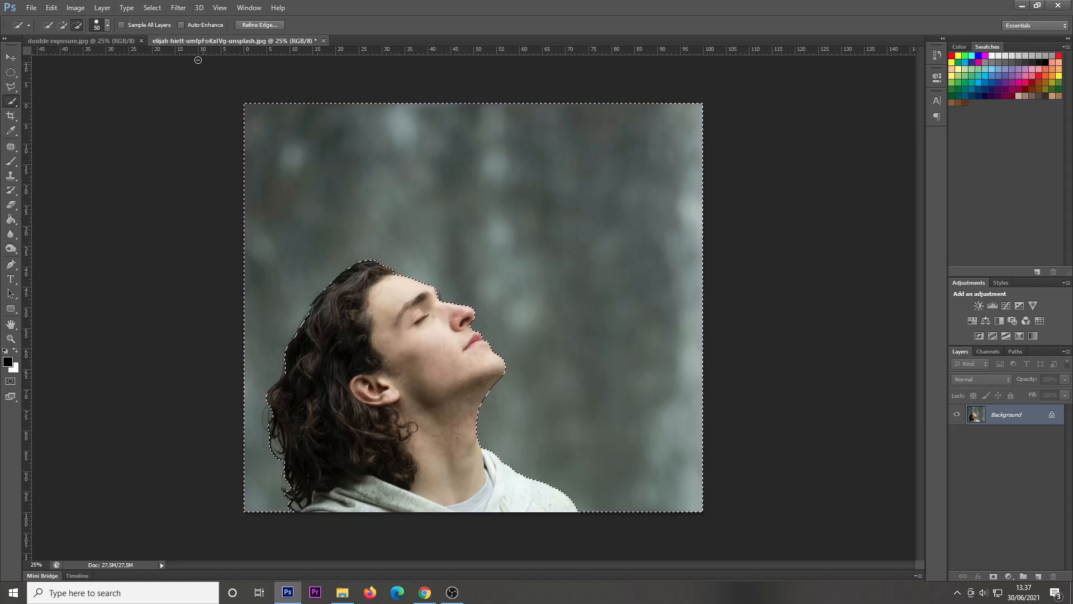
pyautogui.click(152, 8)
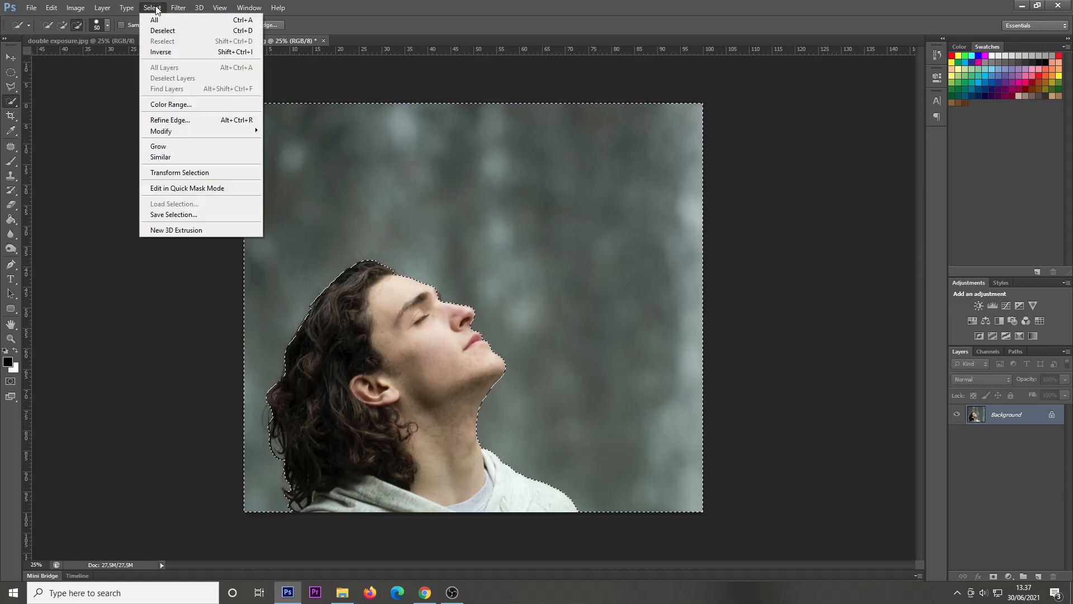
pyautogui.click(179, 55)
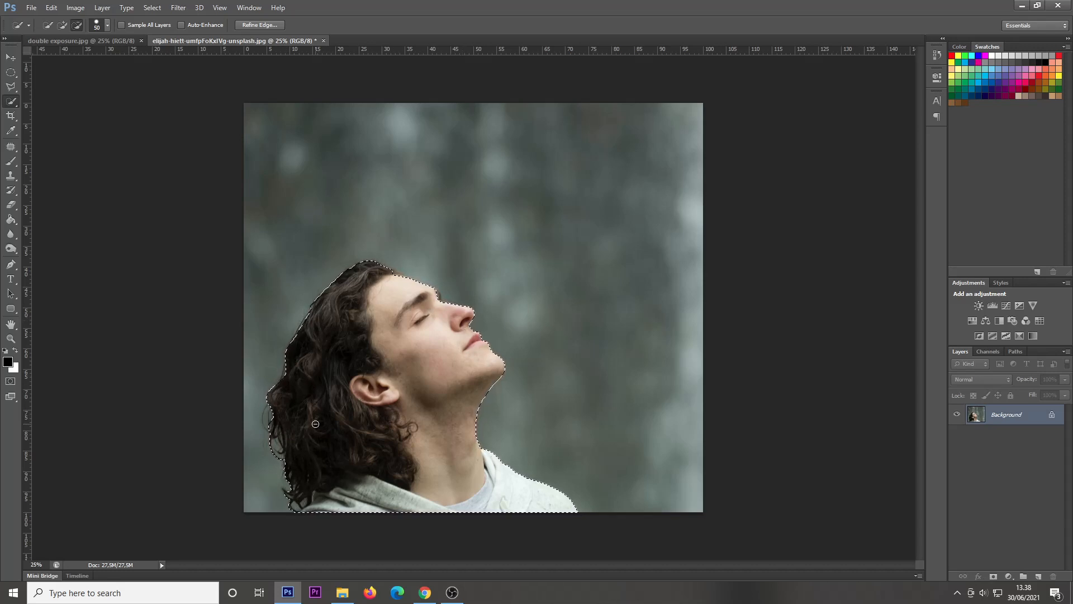
# Step: Refine the selection's edge by brushing along the hair outline and the brow, keeping the output as a selection
pyautogui.hotkey('ctrl', '+')
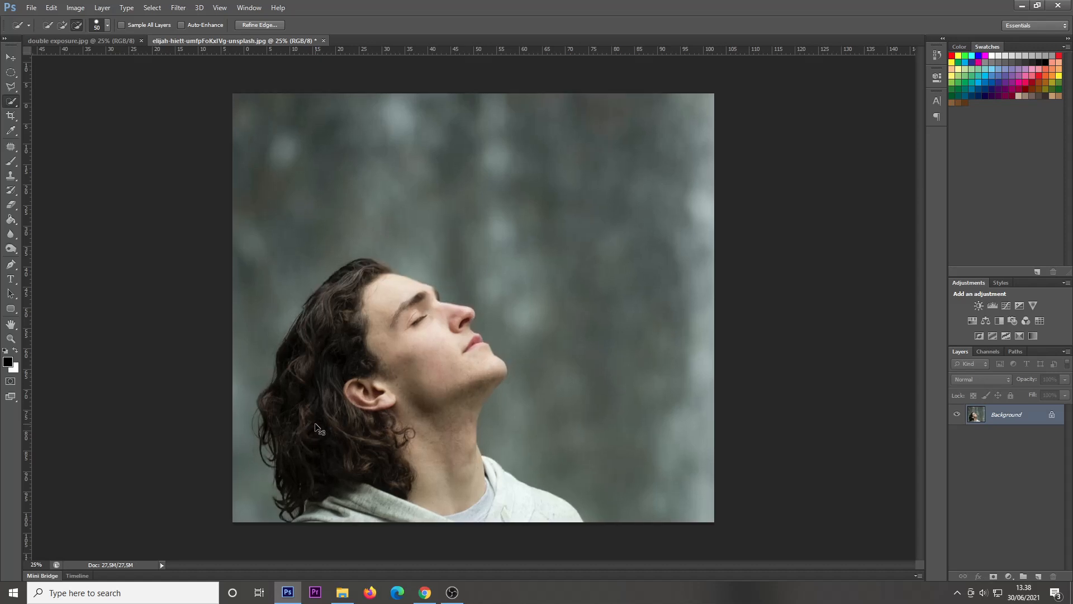
pyautogui.moveTo(391, 432); pyautogui.dragTo(404, 388)
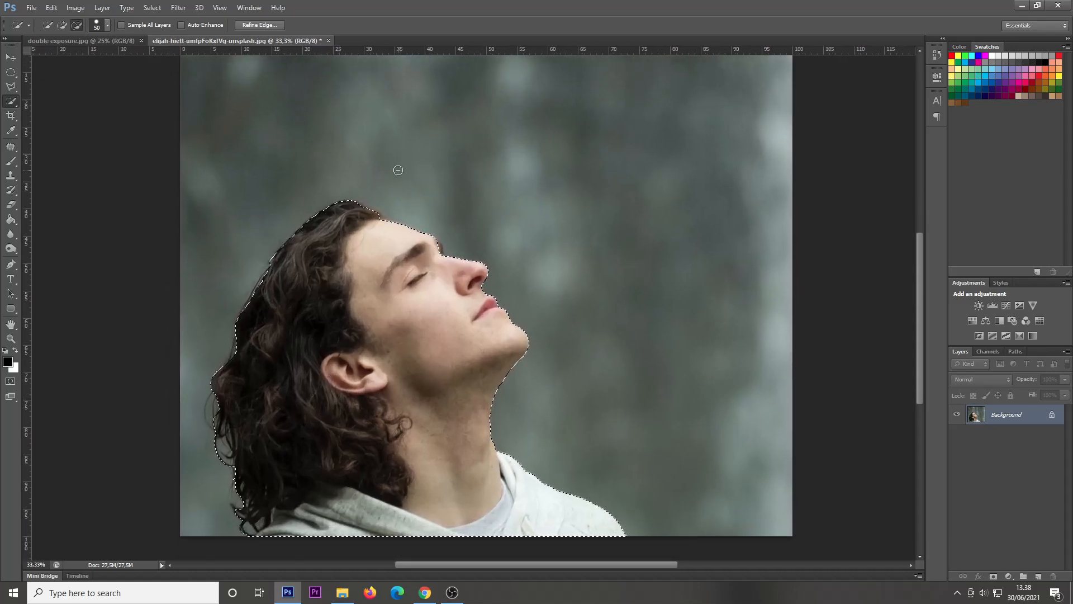
pyautogui.click(259, 25)
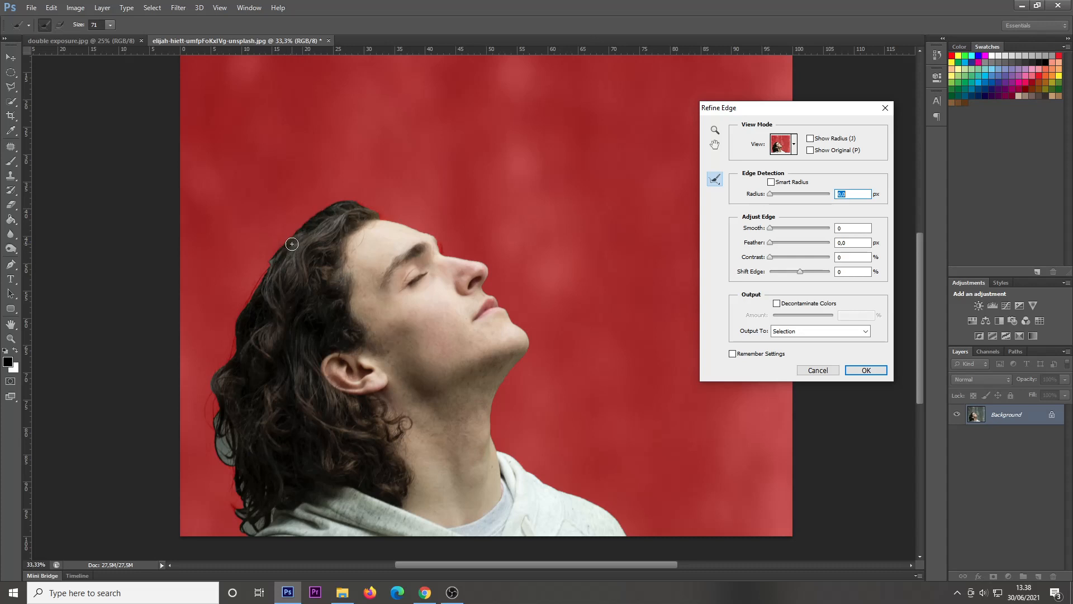
pyautogui.moveTo(326, 209)
pyautogui.mouseDown()
pyautogui.moveTo(276, 251)
pyautogui.moveTo(211, 388)
pyautogui.moveTo(227, 462)
pyautogui.moveTo(235, 449)
pyautogui.moveTo(239, 514)
pyautogui.moveTo(257, 528)
pyautogui.moveTo(250, 513)
pyautogui.moveTo(274, 511)
pyautogui.moveTo(253, 514)
pyautogui.moveTo(232, 470)
pyautogui.mouseUp()
pyautogui.moveTo(431, 233); pyautogui.dragTo(447, 256)
pyautogui.click(875, 374)
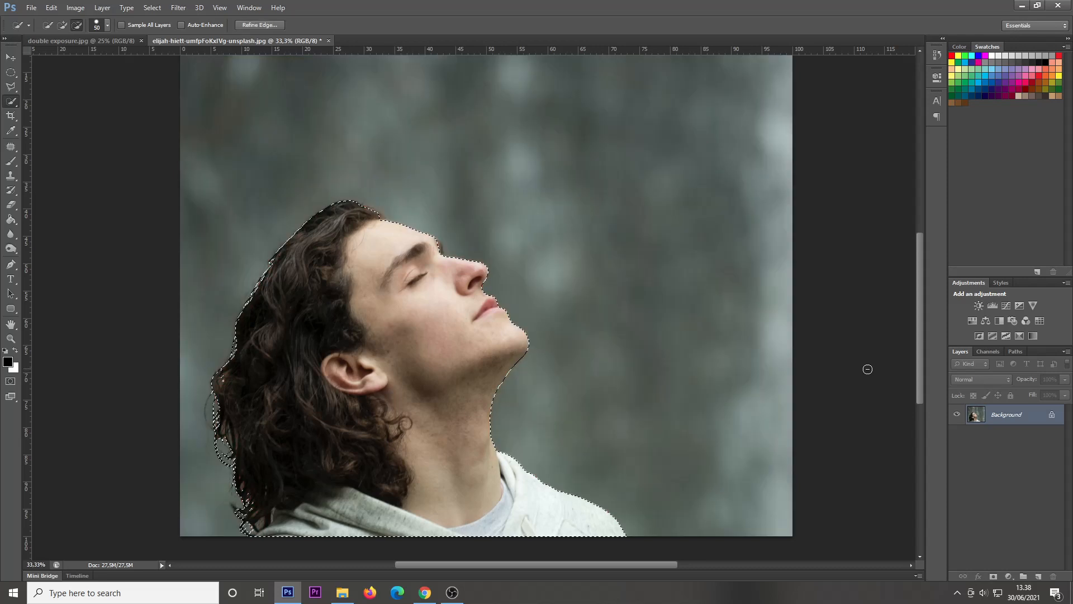
# Step: Add a layer mask from the selection to hide the backdrop behind the man
pyautogui.scroll(1, 866, 369)
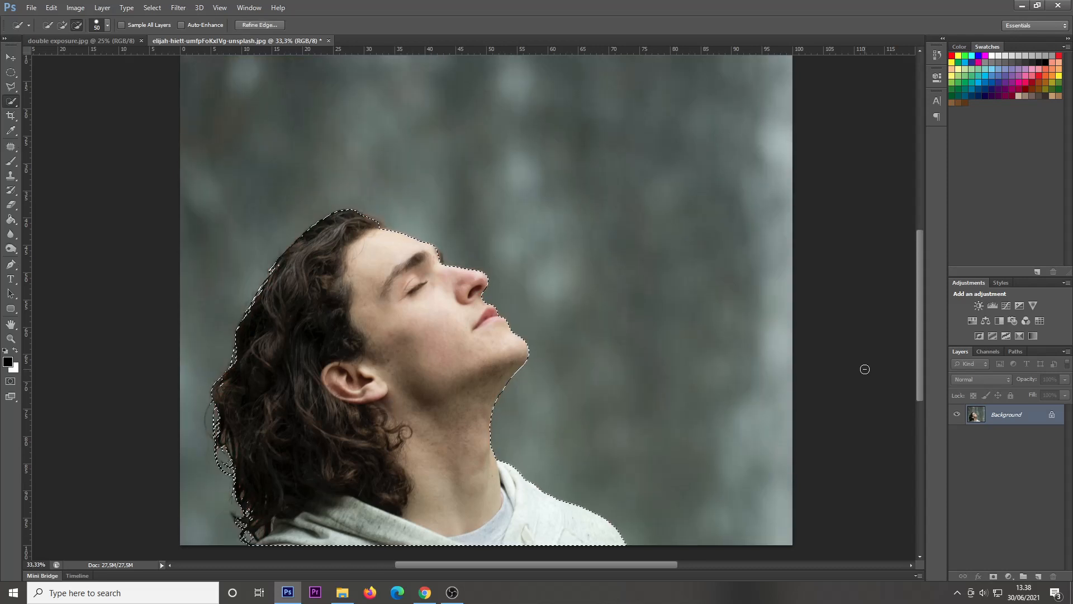
pyautogui.scroll(-1, 241, 510)
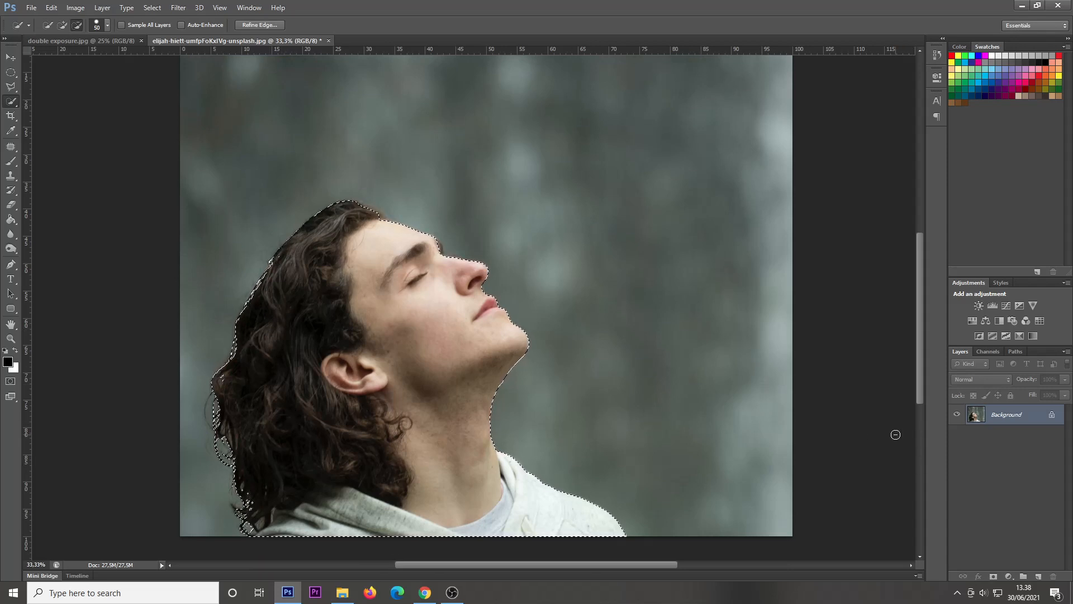
pyautogui.scroll(1, 895, 431)
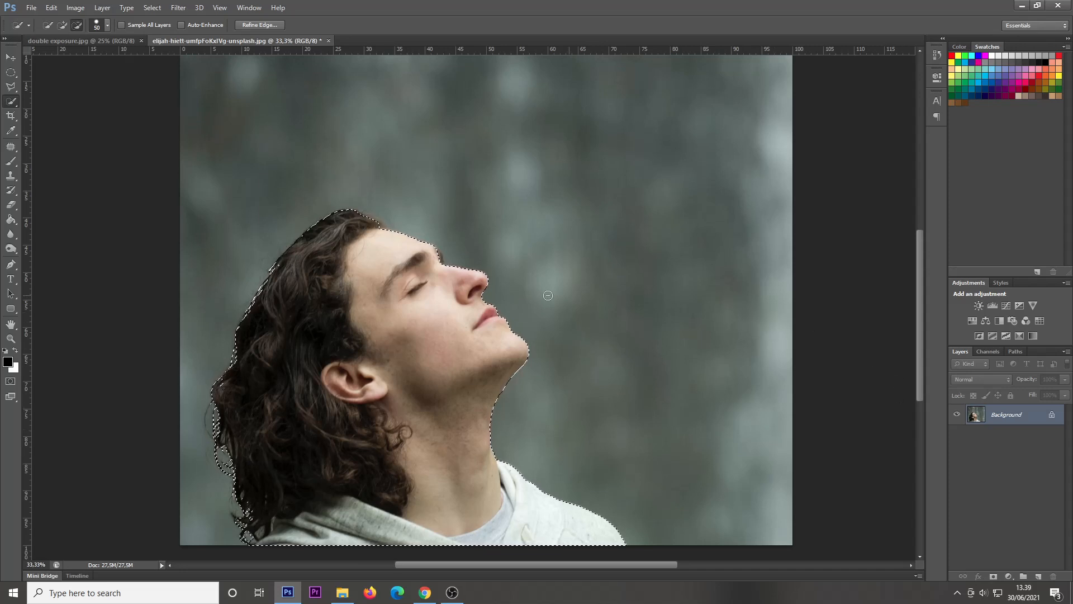
pyautogui.click(10, 57)
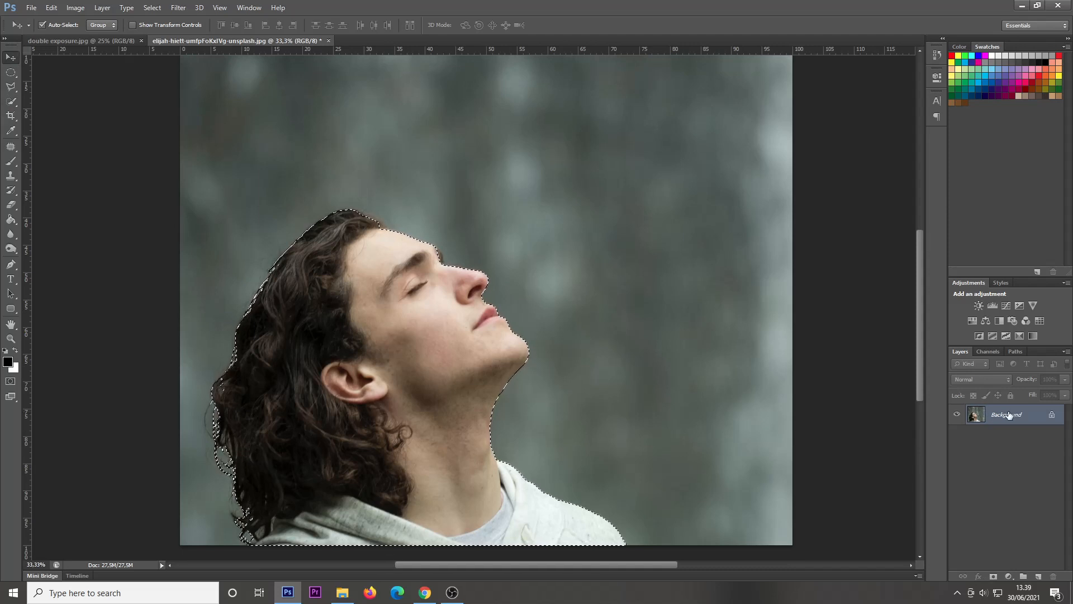
pyautogui.click(994, 577)
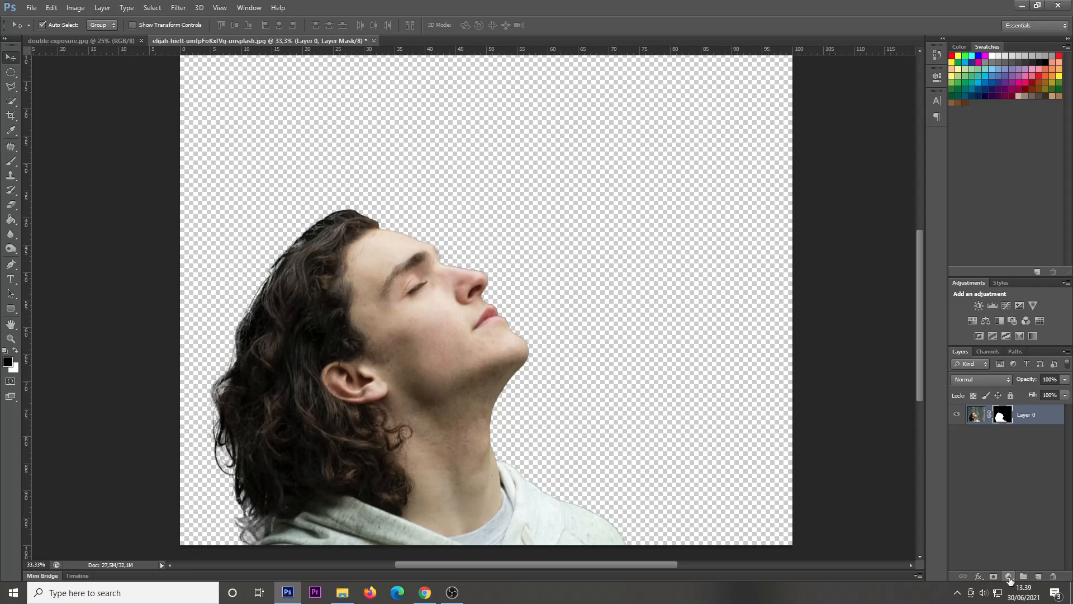
# Step: Add a Solid Color fill layer in near-white fcf9f9 and move it beneath the masked portrait layer
pyautogui.click(1010, 576)
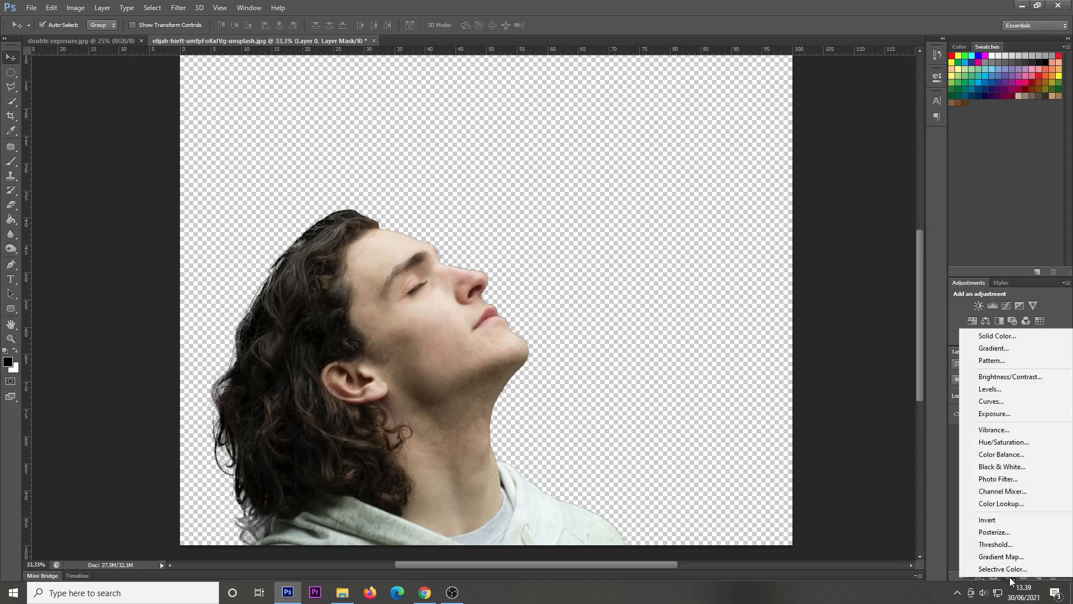
pyautogui.click(1020, 334)
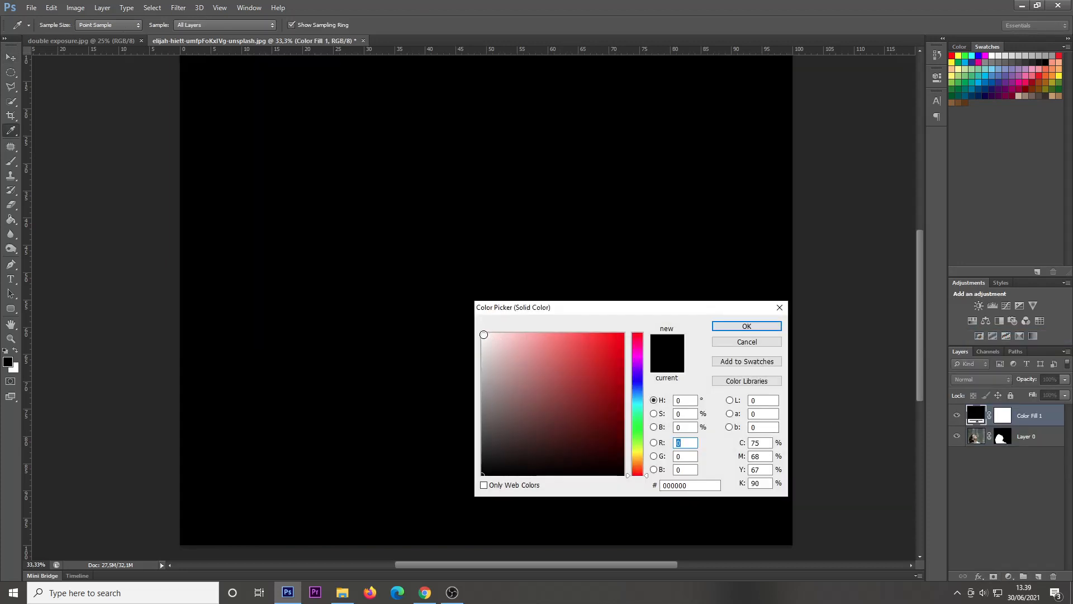
pyautogui.click(483, 334)
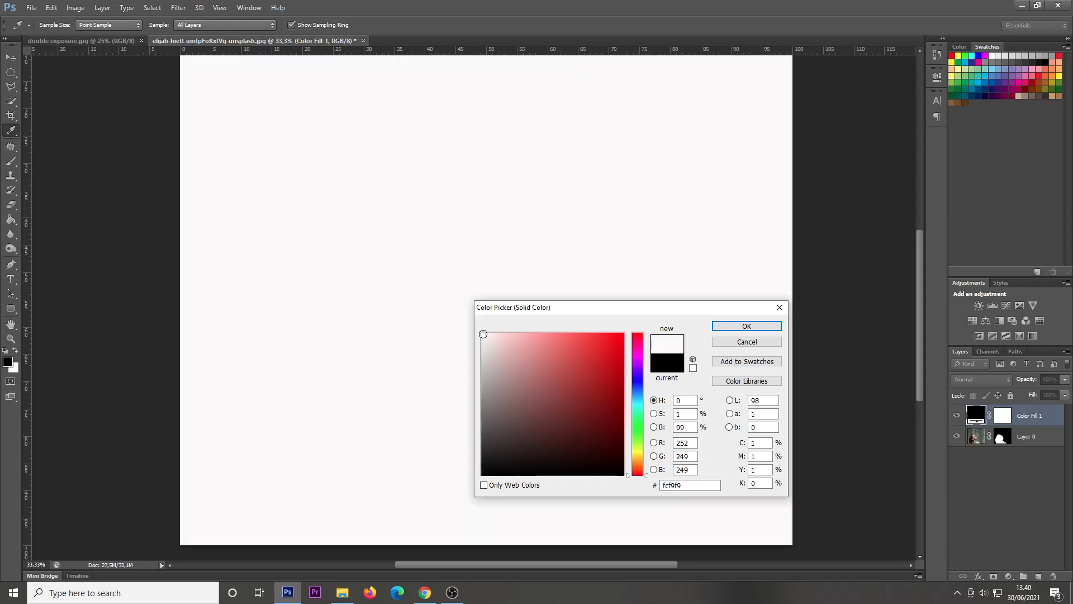
pyautogui.click(747, 326)
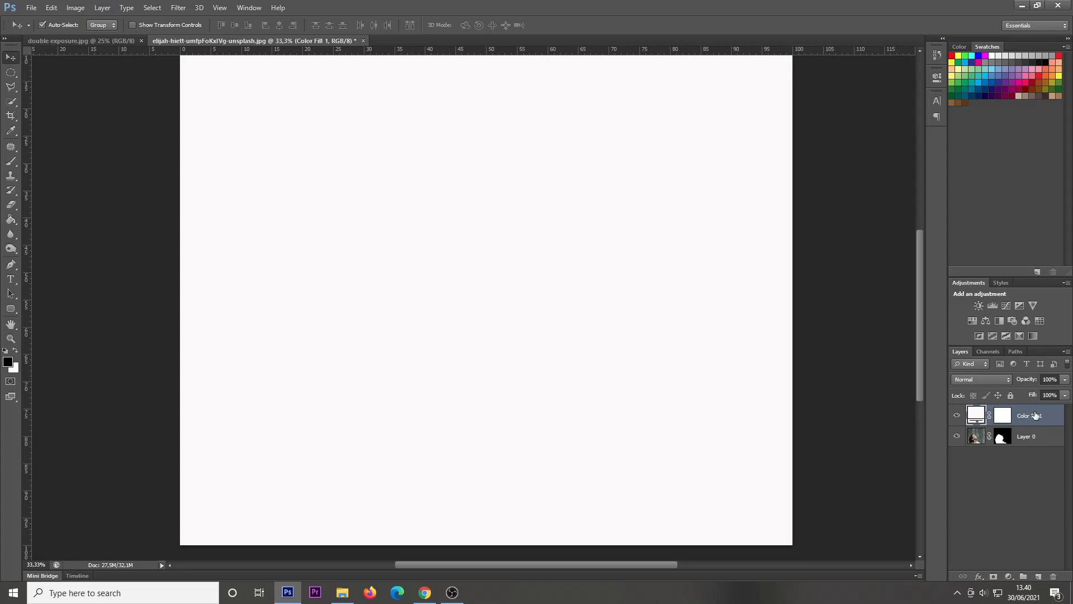
pyautogui.moveTo(1025, 417); pyautogui.dragTo(1020, 458)
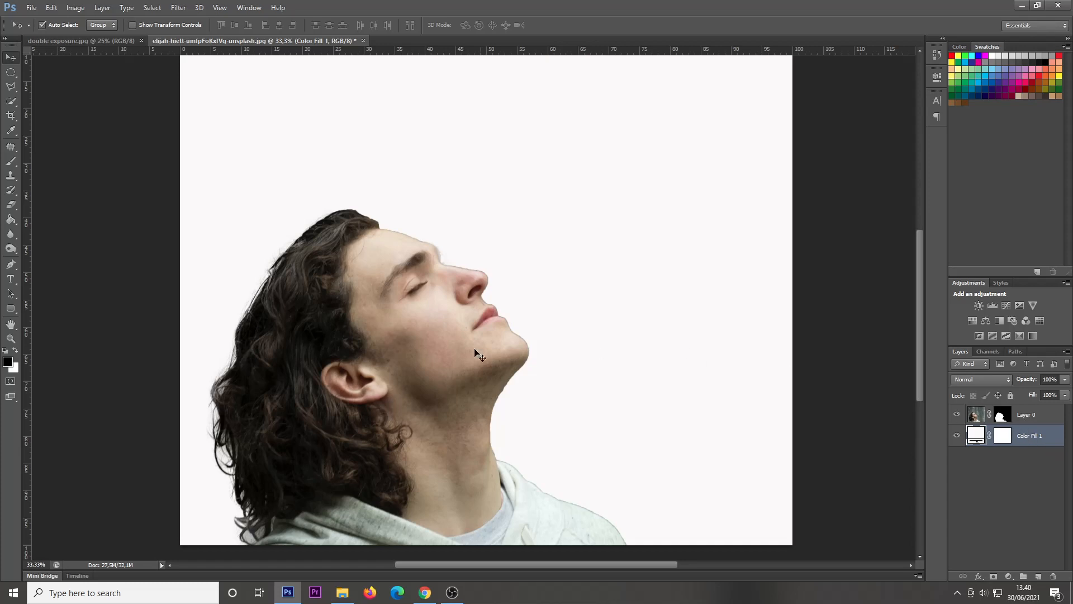
# Step: Open the snowy mountain photo from Downloads and copy it into the portrait document between the portrait and the color fill
pyautogui.click(31, 8)
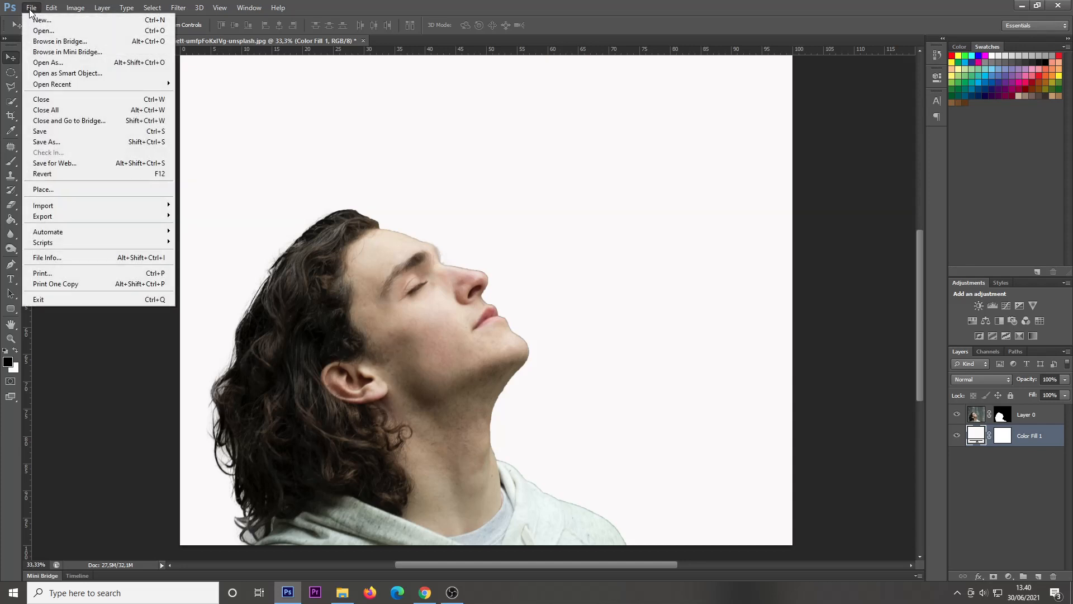
pyautogui.click(44, 30)
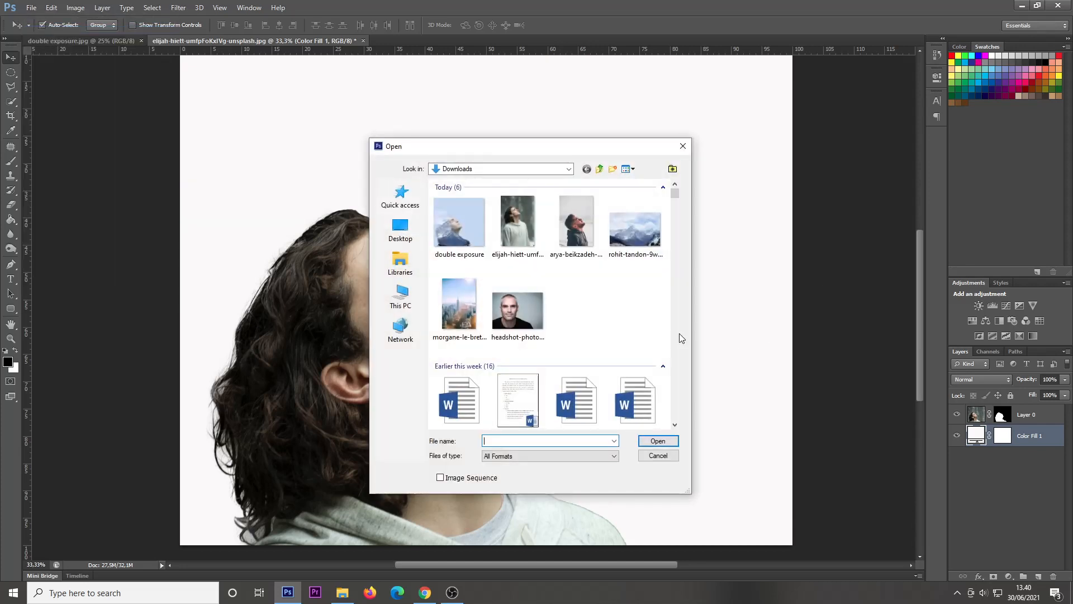
pyautogui.click(635, 229)
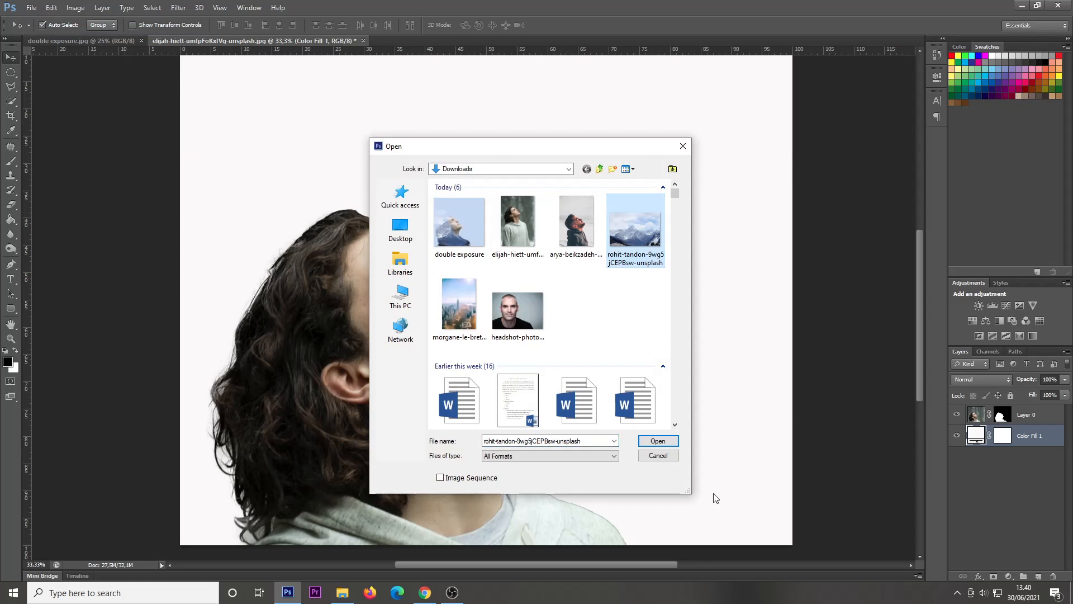
pyautogui.click(658, 441)
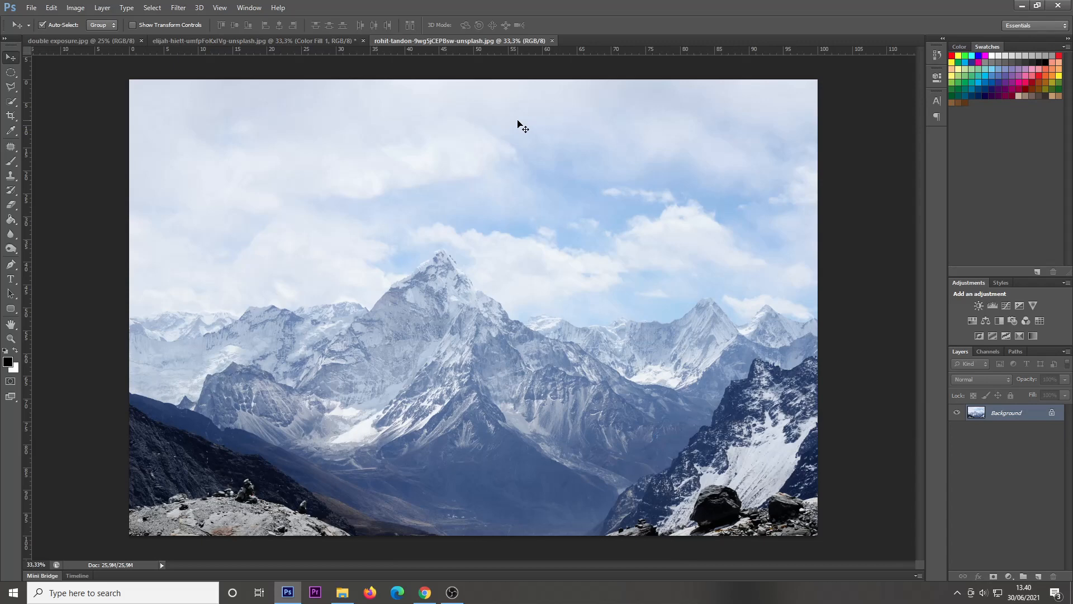
pyautogui.click(315, 42)
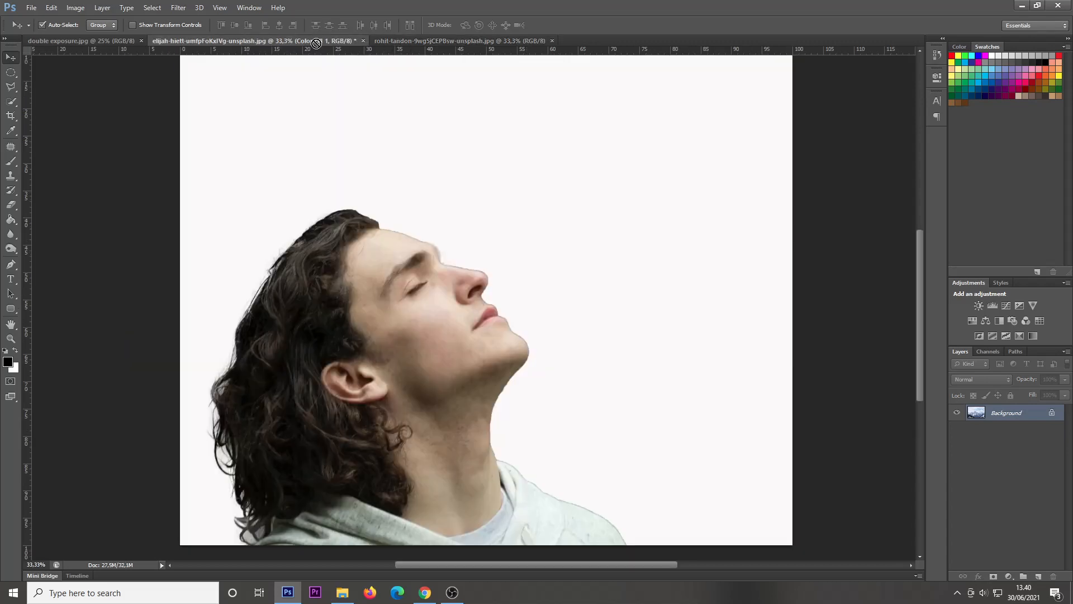
pyautogui.moveTo(316, 43); pyautogui.dragTo(458, 184)
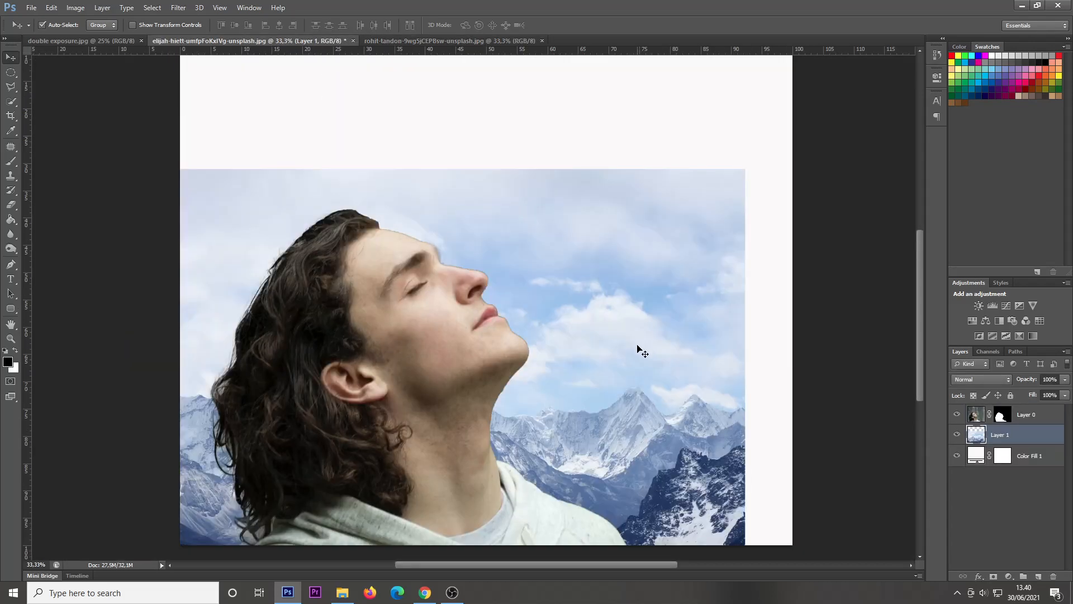
# Step: Shift the mountain photo to span the canvas width, move its layer above the portrait, and lower its opacity to 76%
pyautogui.moveTo(633, 343); pyautogui.dragTo(726, 274)
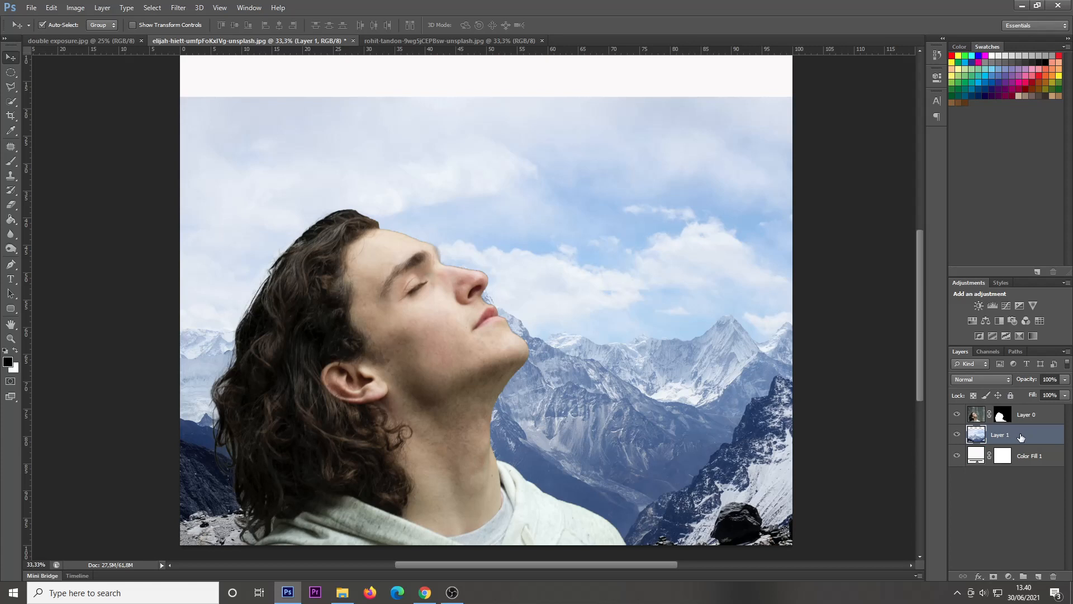
pyautogui.moveTo(1020, 437); pyautogui.dragTo(977, 404)
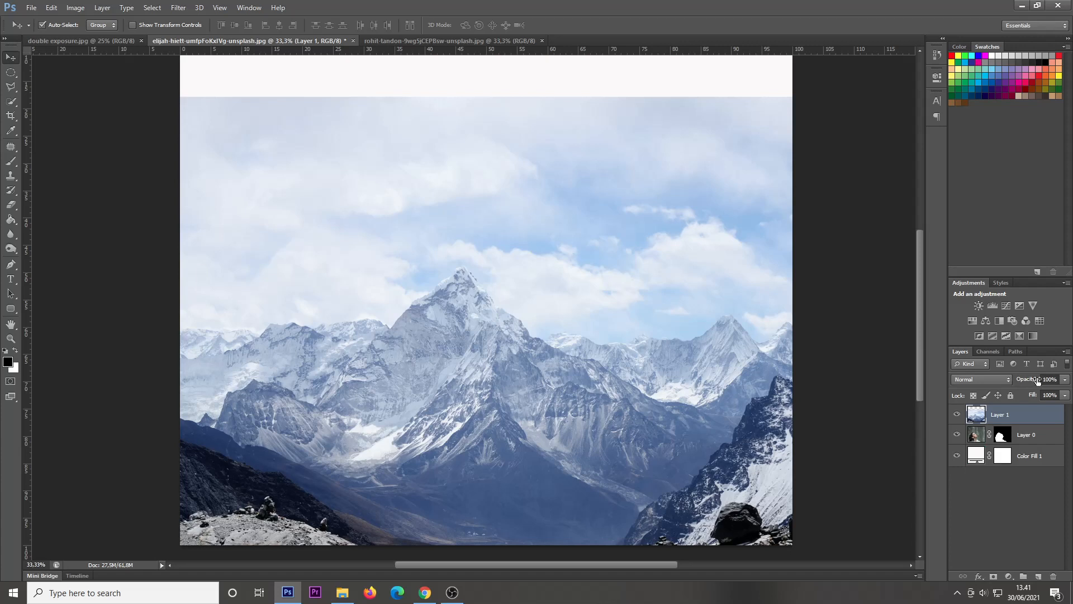
pyautogui.moveTo(1037, 381)
pyautogui.mouseDown()
pyautogui.moveTo(1005, 379)
pyautogui.moveTo(1024, 380)
pyautogui.mouseUp()
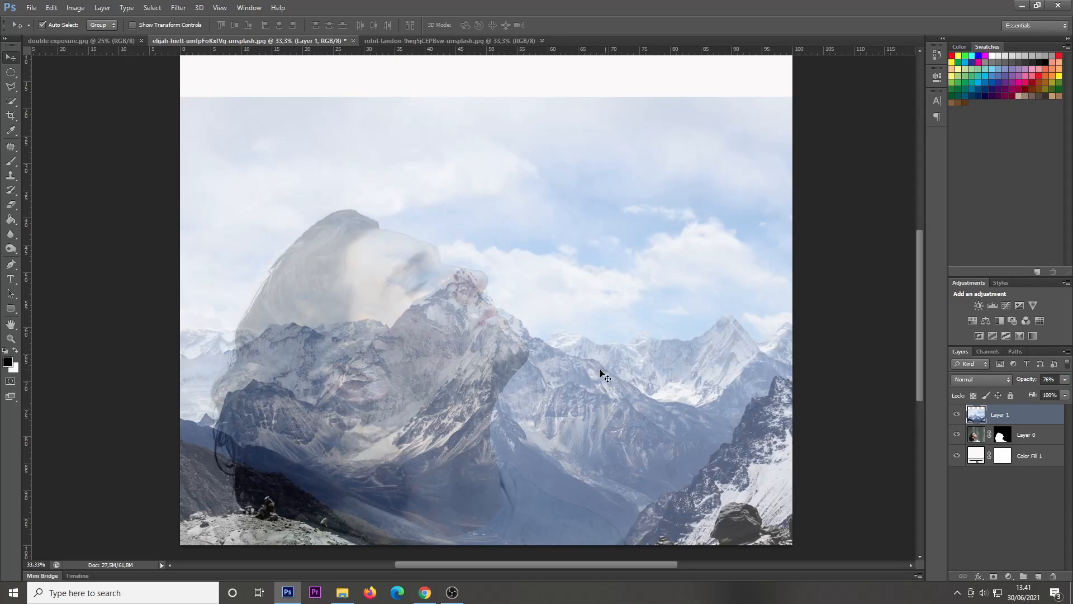
# Step: Scale down and reposition the mountain photo so its main peak sits inside the man's head and its base meets the canvas bottom
pyautogui.moveTo(585, 386); pyautogui.dragTo(493, 369)
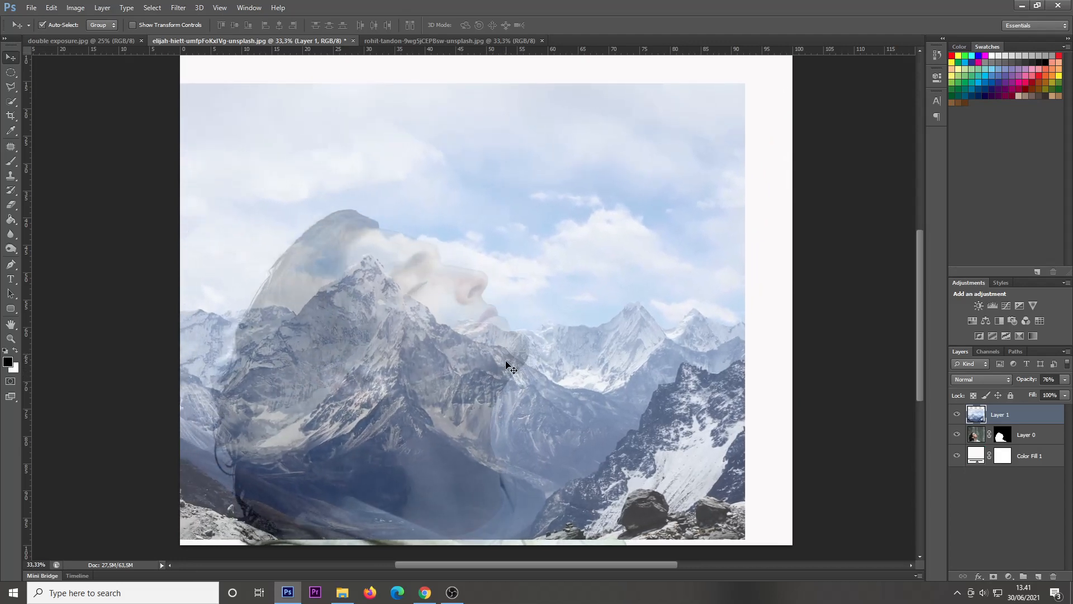
pyautogui.hotkey('ctrl', 't')
pyautogui.moveTo(742, 83); pyautogui.dragTo(651, 146)
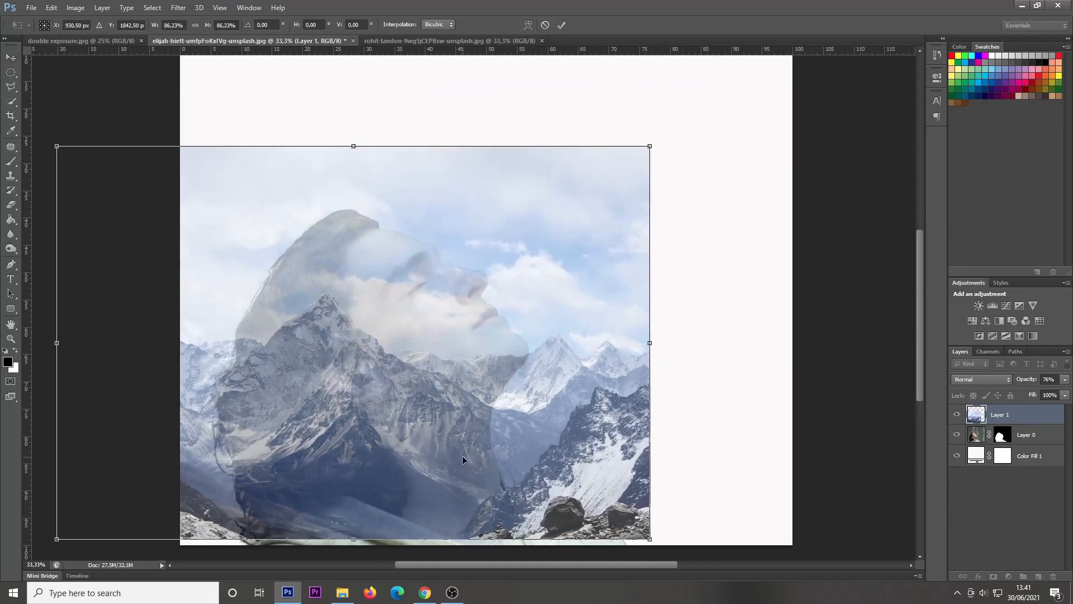
pyautogui.moveTo(462, 455); pyautogui.dragTo(504, 467)
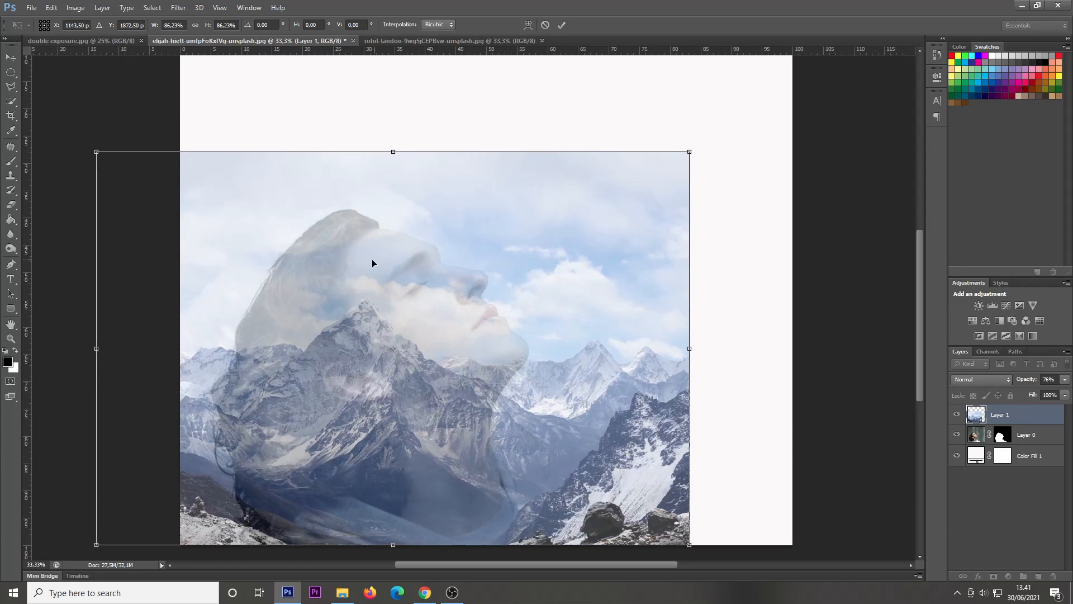
pyautogui.moveTo(689, 152); pyautogui.dragTo(708, 138)
pyautogui.press('Return')
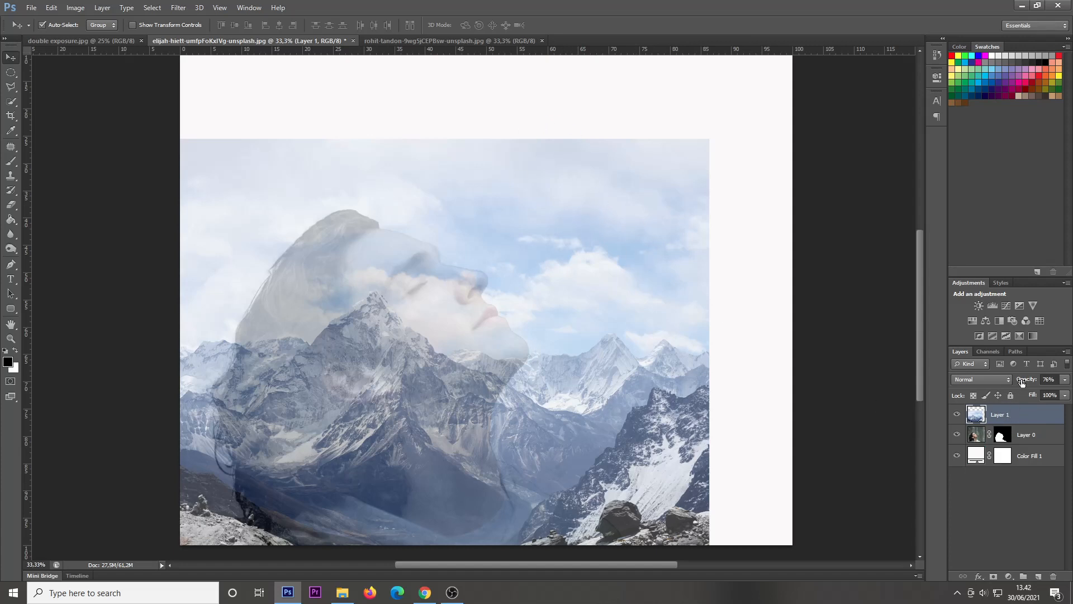
# Step: Restore the mountain layer's opacity to 100% and clip it to the portrait layer with a clipping mask
pyautogui.moveTo(1022, 382); pyautogui.dragTo(1051, 381)
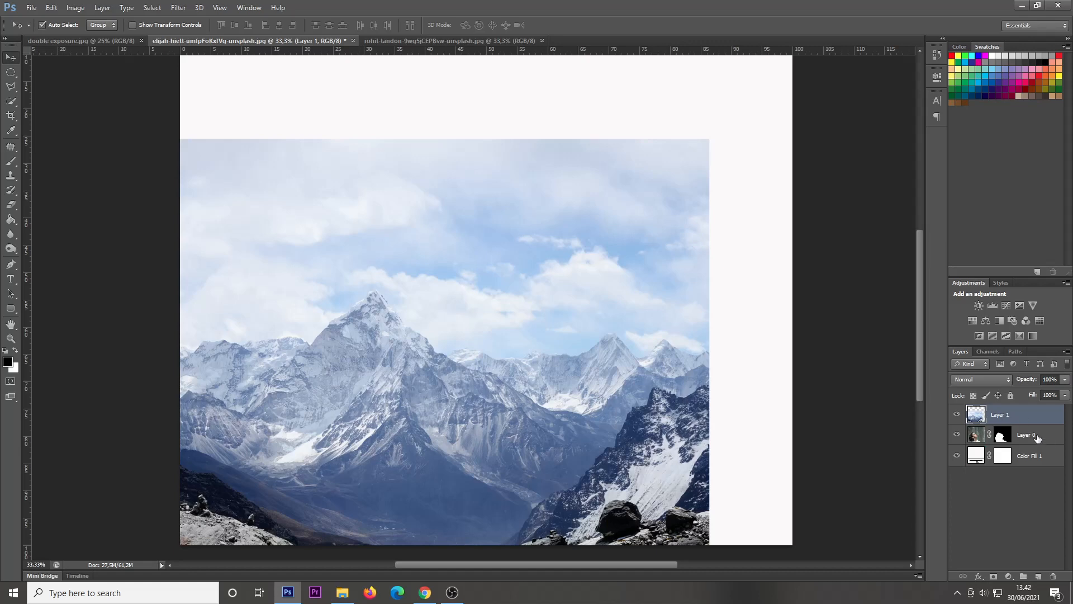
pyautogui.rightClick(1001, 416)
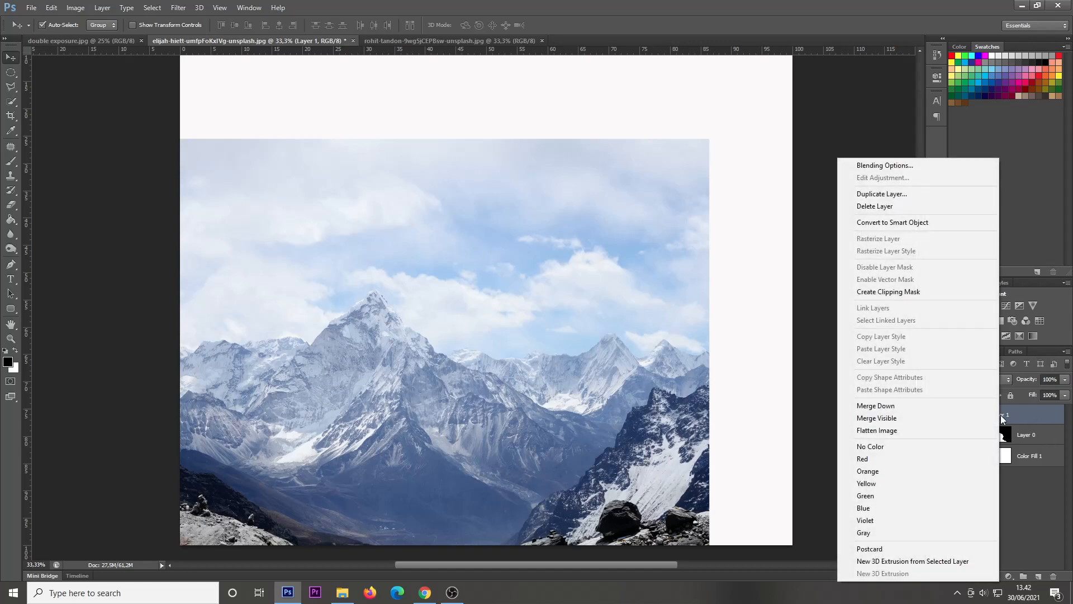
pyautogui.click(924, 292)
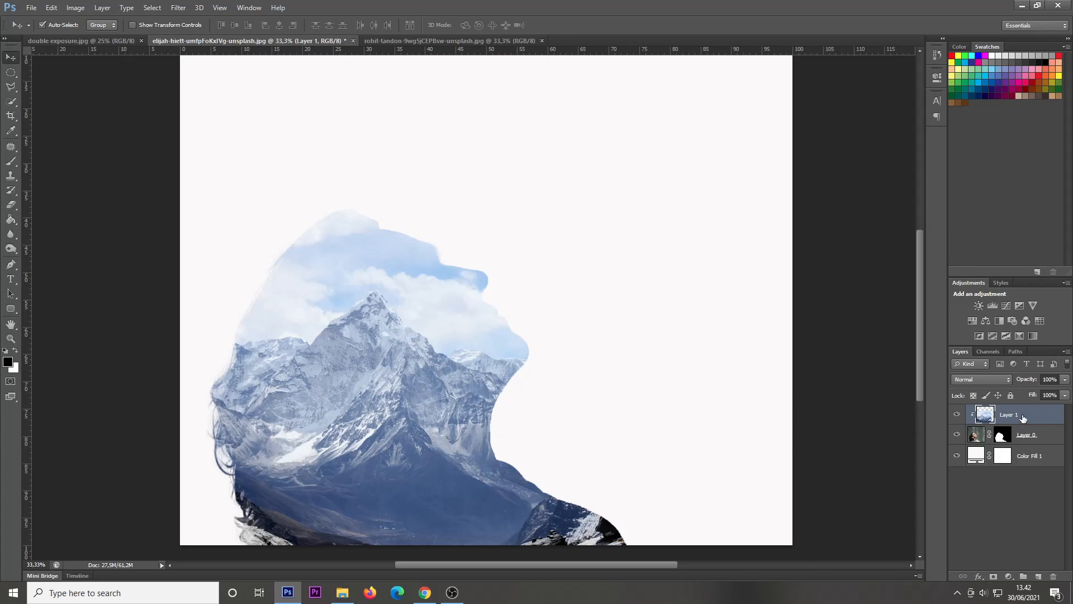
# Step: Add a layer mask to the mountain layer and set up a soft round 250 px brush with 52% opacity and 40% flow
pyautogui.click(995, 577)
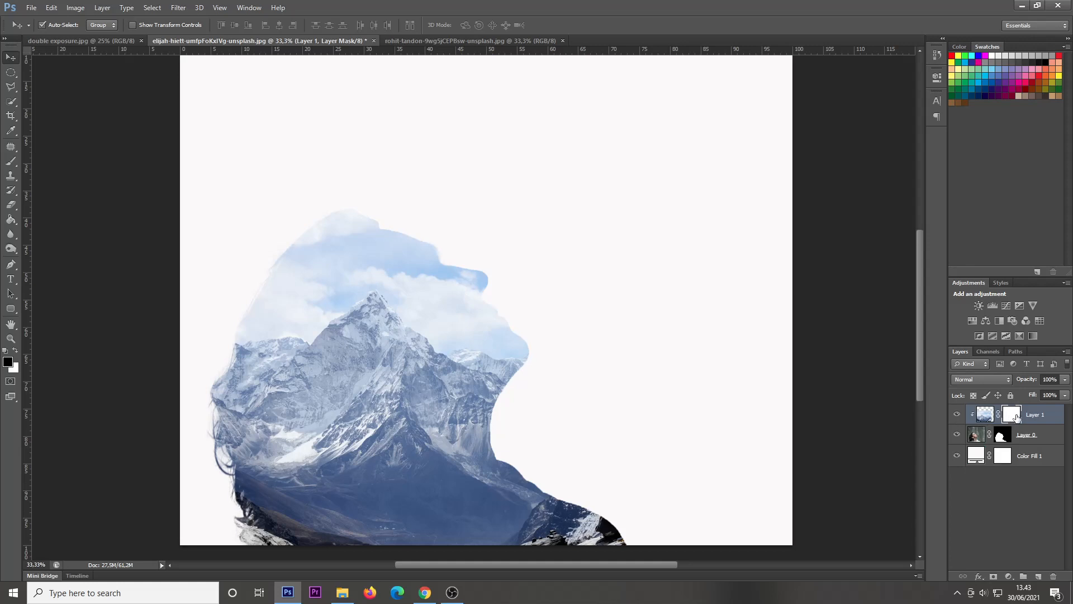
pyautogui.click(10, 164)
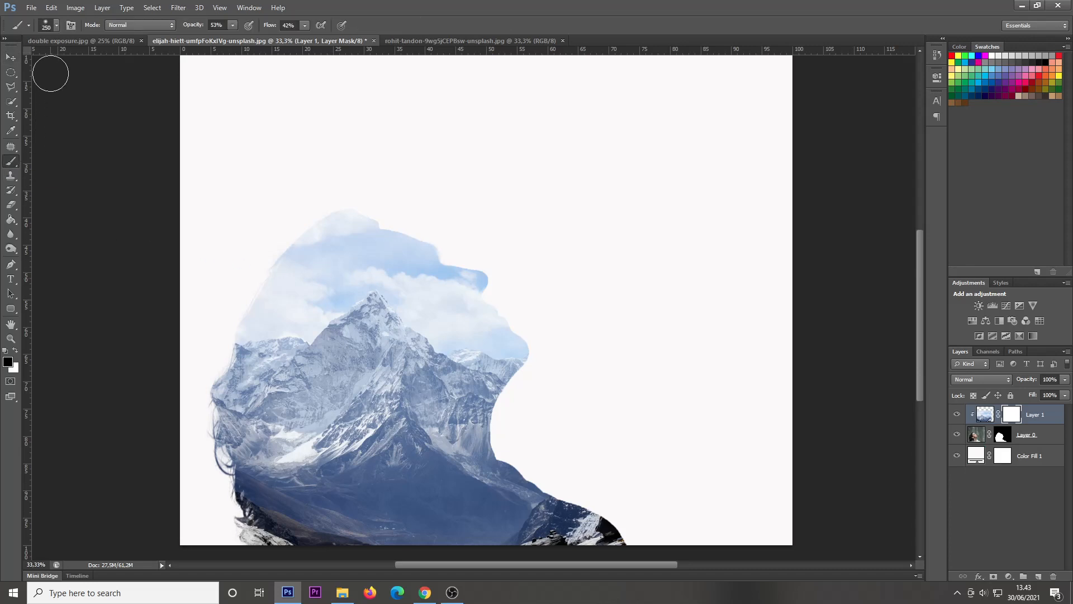
pyautogui.click(57, 27)
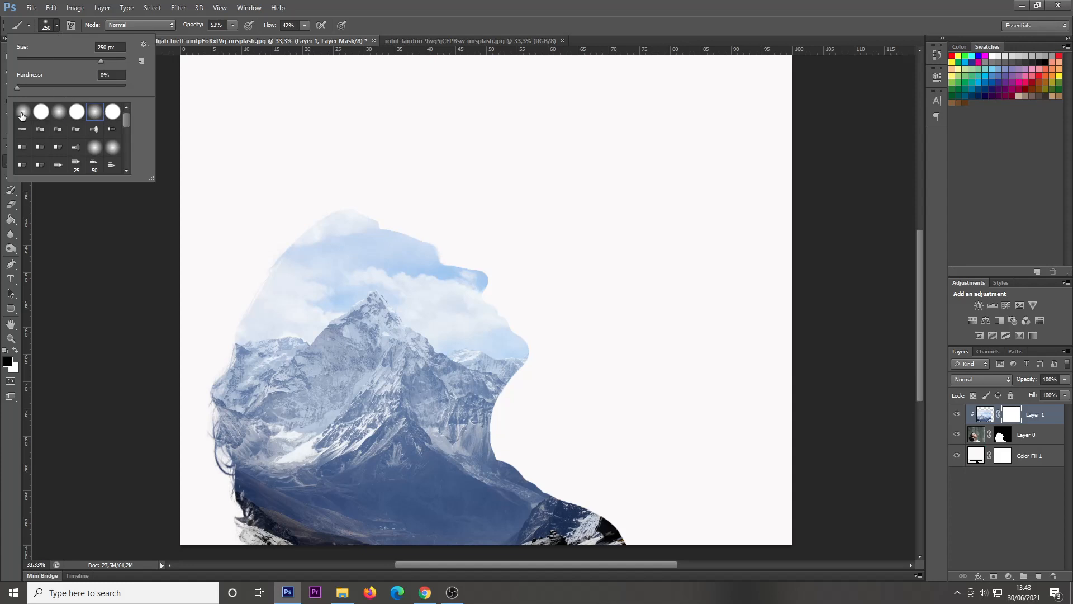
pyautogui.click(59, 114)
pyautogui.press('Return')
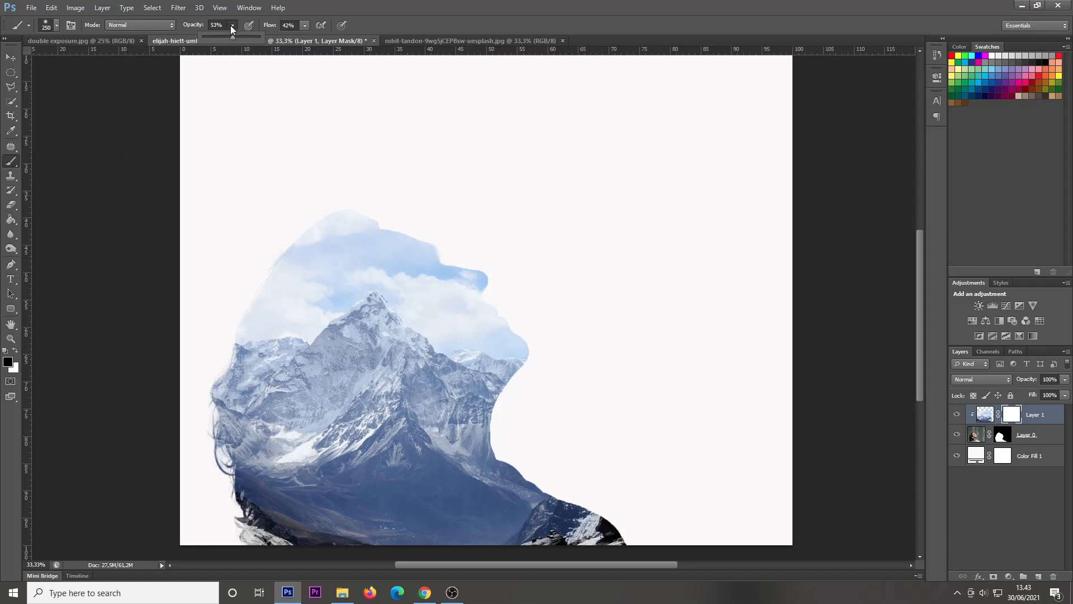
pyautogui.moveTo(233, 37); pyautogui.dragTo(230, 38)
pyautogui.click(304, 26)
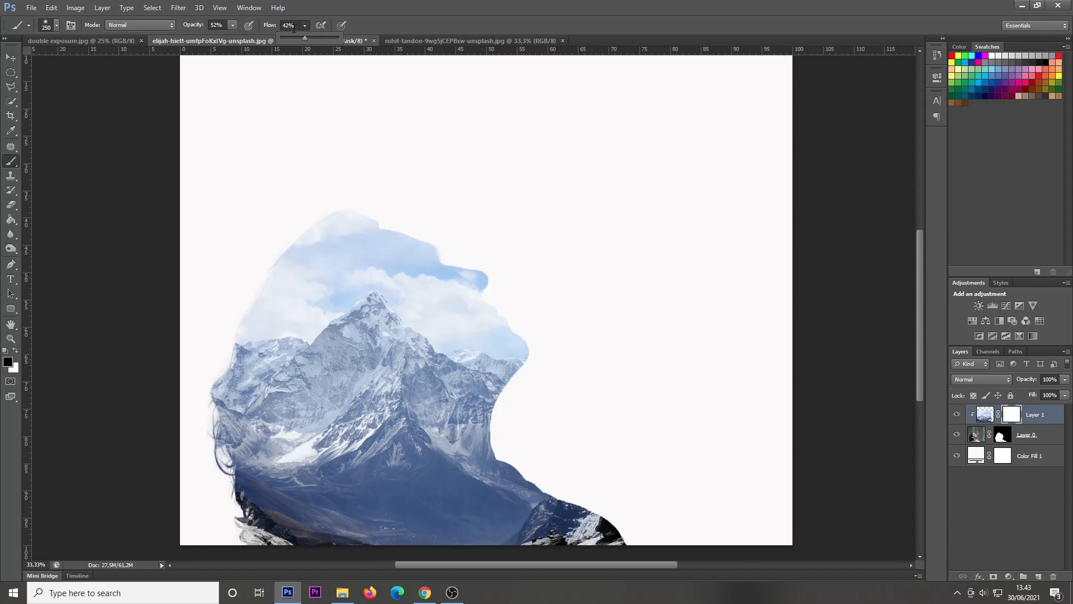
pyautogui.moveTo(303, 36); pyautogui.dragTo(302, 35)
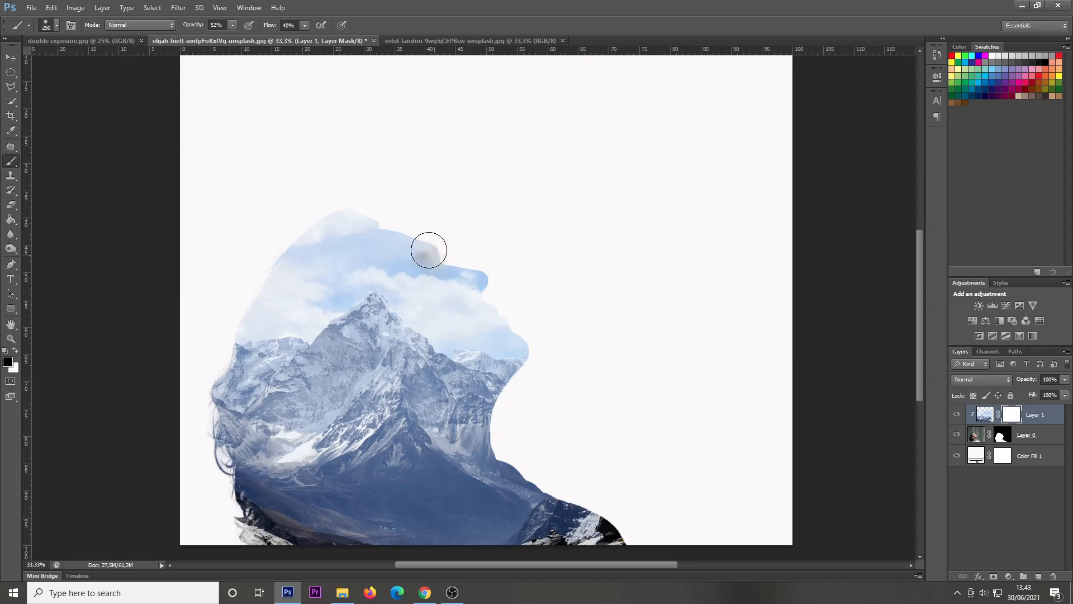
# Step: Paint black on the mountain layer's mask over the forehead, eye, nose, mouth, chin and front of the neck to reveal the man's face
pyautogui.moveTo(429, 250)
pyautogui.mouseDown()
pyautogui.moveTo(426, 275)
pyautogui.moveTo(430, 263)
pyautogui.moveTo(410, 247)
pyautogui.moveTo(427, 276)
pyautogui.moveTo(443, 267)
pyautogui.moveTo(484, 286)
pyautogui.moveTo(445, 257)
pyautogui.moveTo(514, 340)
pyautogui.moveTo(508, 332)
pyautogui.moveTo(513, 360)
pyautogui.moveTo(506, 339)
pyautogui.moveTo(485, 341)
pyautogui.moveTo(403, 268)
pyautogui.moveTo(403, 299)
pyautogui.moveTo(409, 272)
pyautogui.moveTo(395, 246)
pyautogui.moveTo(424, 246)
pyautogui.moveTo(436, 275)
pyautogui.moveTo(472, 280)
pyautogui.moveTo(511, 368)
pyautogui.moveTo(467, 334)
pyautogui.moveTo(464, 301)
pyautogui.moveTo(466, 312)
pyautogui.moveTo(453, 300)
pyautogui.moveTo(457, 336)
pyautogui.moveTo(447, 346)
pyautogui.moveTo(464, 345)
pyautogui.moveTo(442, 336)
pyautogui.moveTo(439, 309)
pyautogui.moveTo(420, 327)
pyautogui.moveTo(457, 345)
pyautogui.moveTo(466, 322)
pyautogui.moveTo(484, 357)
pyautogui.moveTo(517, 356)
pyautogui.moveTo(513, 374)
pyautogui.moveTo(516, 351)
pyautogui.moveTo(488, 418)
pyautogui.moveTo(487, 365)
pyautogui.moveTo(465, 362)
pyautogui.moveTo(456, 386)
pyautogui.moveTo(482, 391)
pyautogui.moveTo(476, 399)
pyautogui.moveTo(467, 363)
pyautogui.moveTo(482, 435)
pyautogui.moveTo(490, 352)
pyautogui.moveTo(503, 374)
pyautogui.moveTo(505, 347)
pyautogui.moveTo(529, 330)
pyautogui.mouseUp()
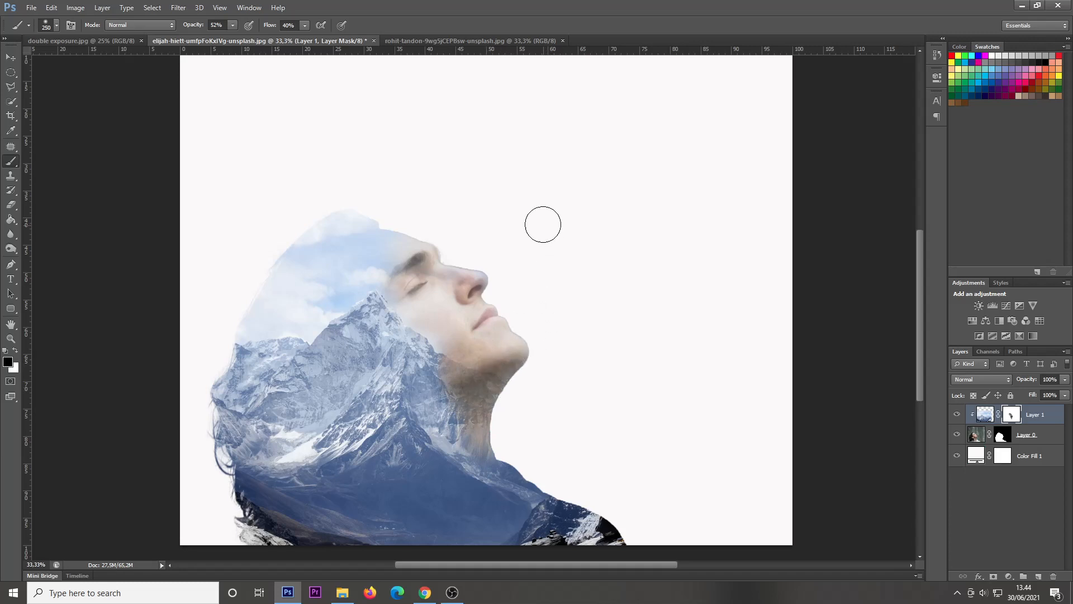
pyautogui.moveTo(403, 273)
pyautogui.mouseDown()
pyautogui.moveTo(416, 312)
pyautogui.moveTo(464, 333)
pyautogui.moveTo(435, 311)
pyautogui.moveTo(427, 315)
pyautogui.moveTo(463, 344)
pyautogui.moveTo(394, 292)
pyautogui.moveTo(443, 252)
pyautogui.moveTo(467, 286)
pyautogui.moveTo(433, 279)
pyautogui.mouseUp()
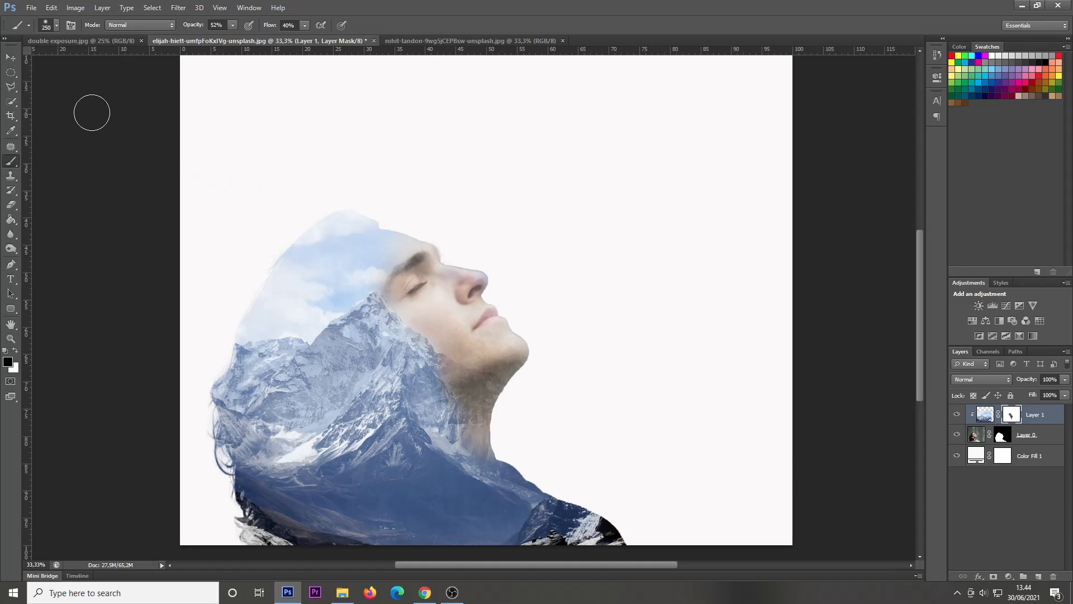
pyautogui.click(11, 57)
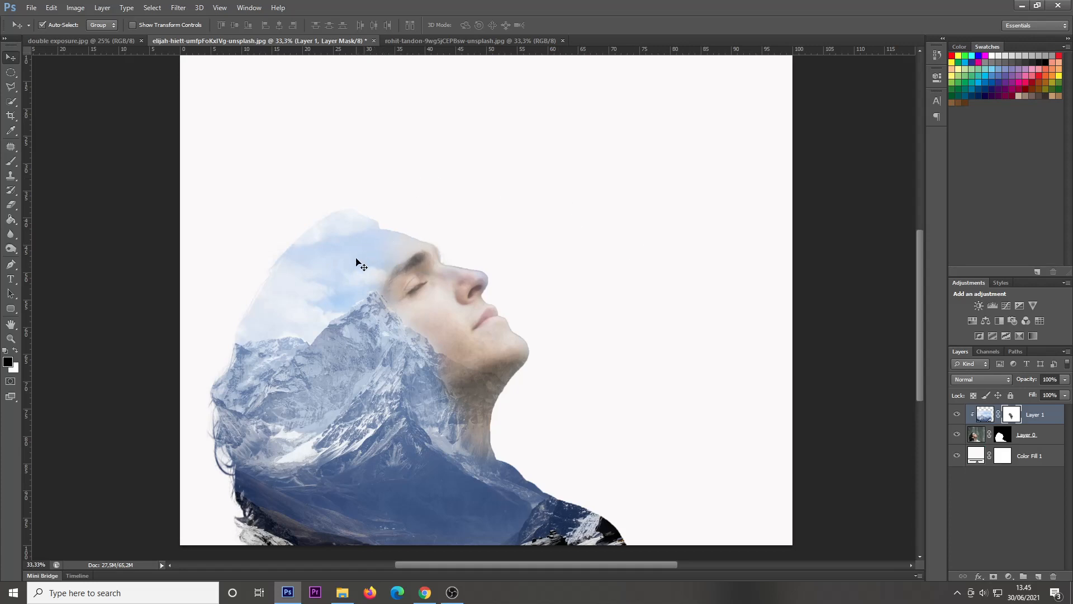
# Step: Change the background color fill to light blue c3d8f3, sampled from the sky inside the man's head
pyautogui.click(977, 457)
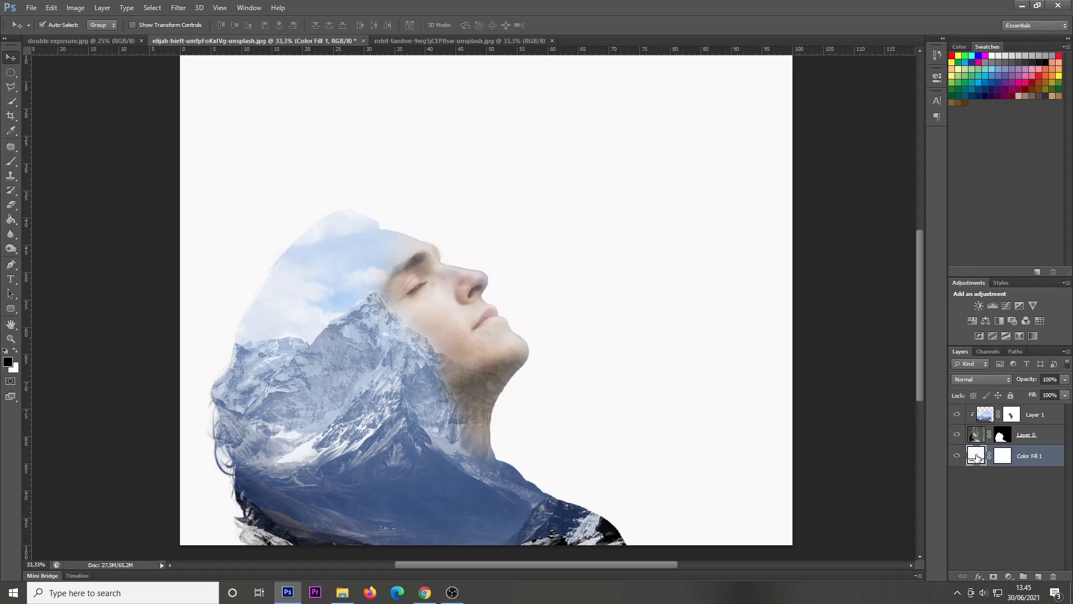
pyautogui.doubleClick(977, 456)
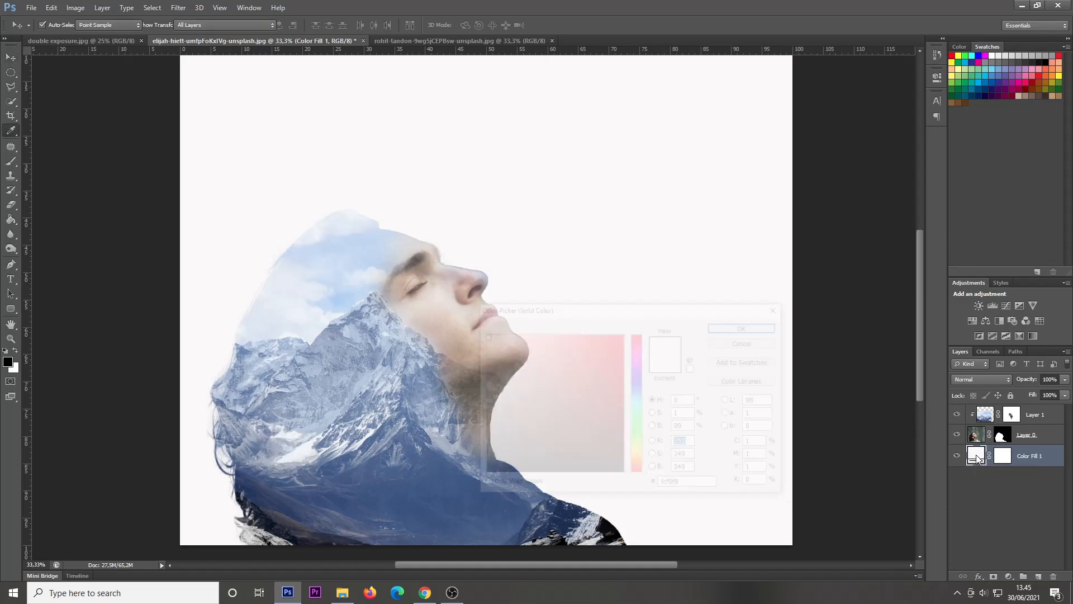
pyautogui.moveTo(689, 310); pyautogui.dragTo(840, 213)
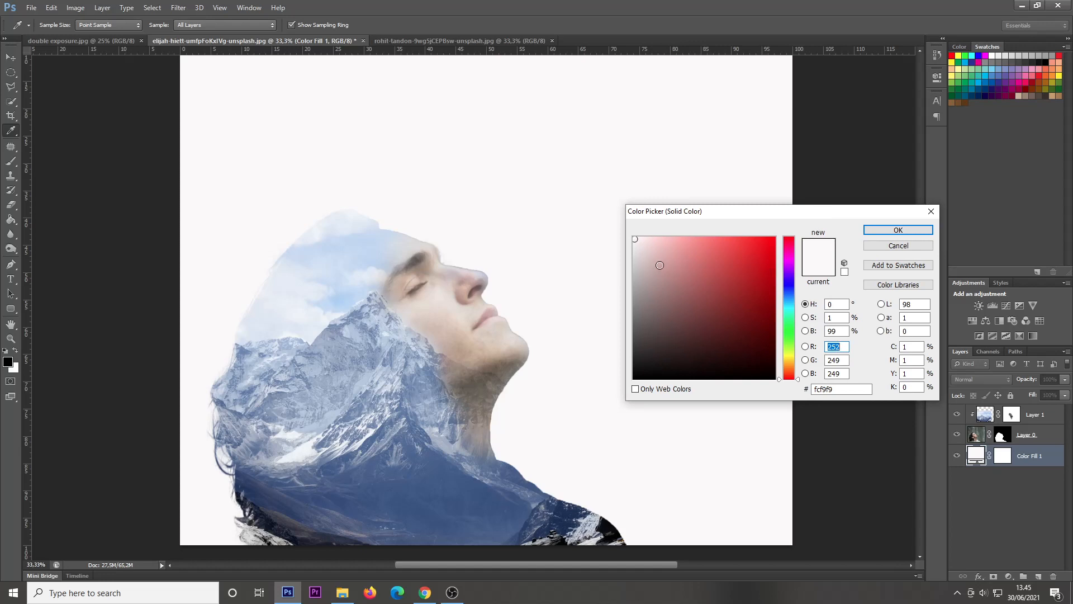
pyautogui.click(361, 247)
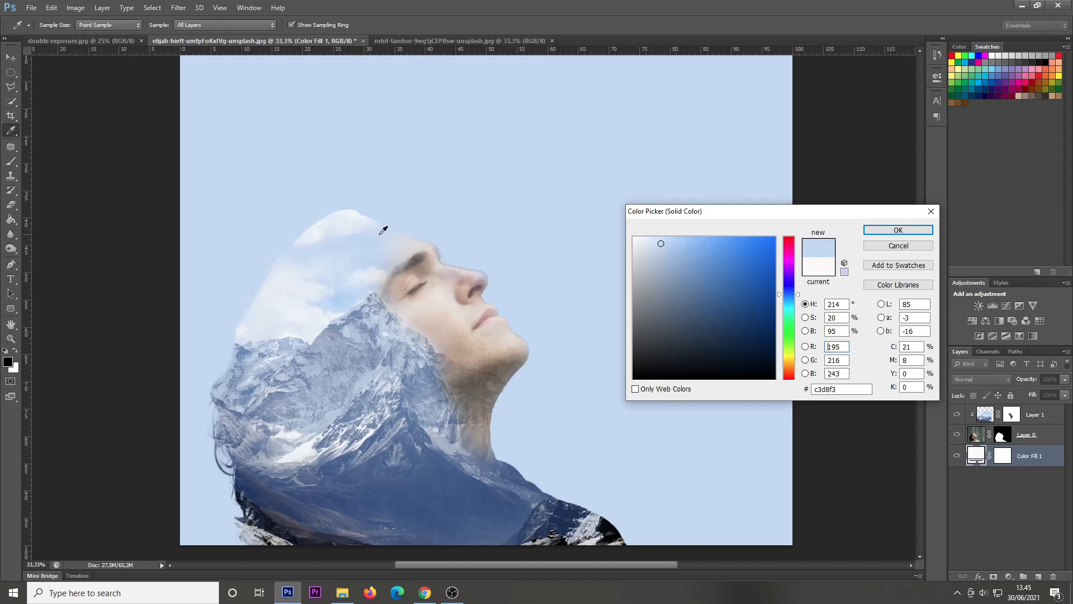
pyautogui.click(894, 231)
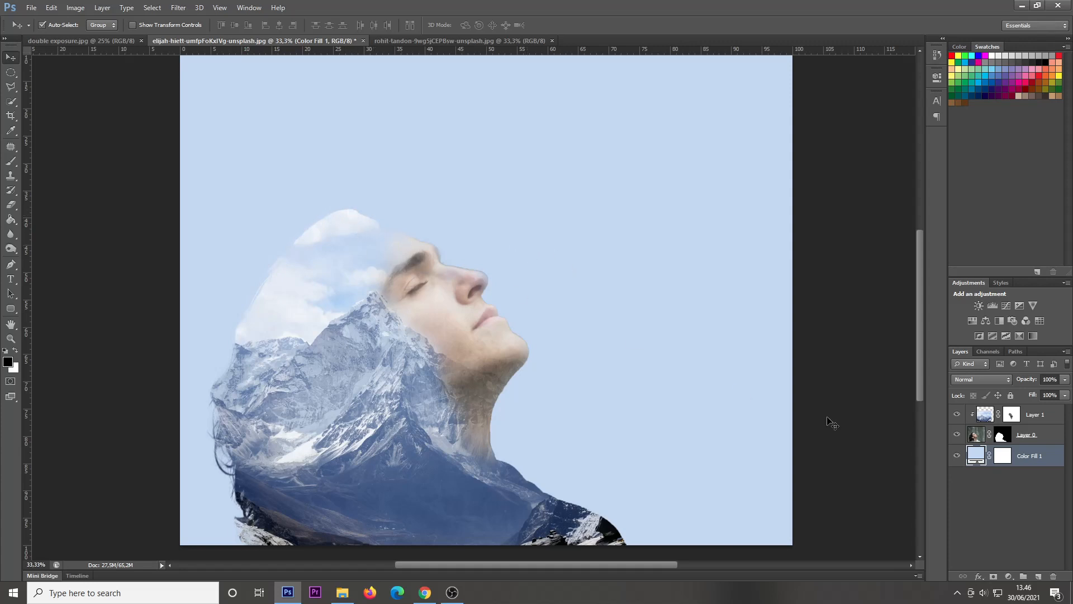
# Step: Paint white on the portrait layer's mask around the top and back of the head so the clouds extend beyond the silhouette
pyautogui.click(1003, 438)
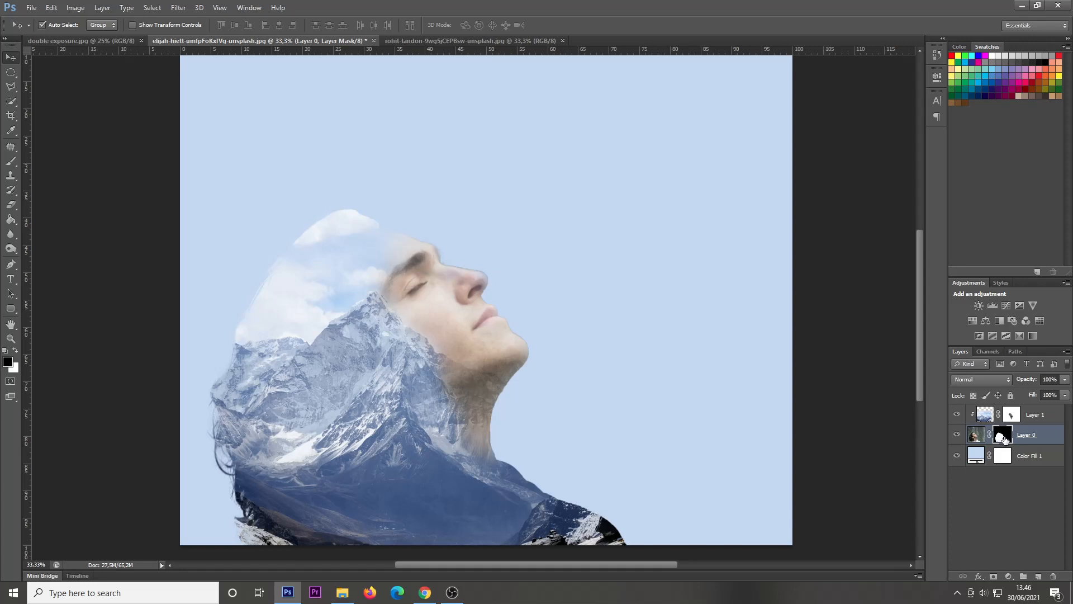
pyautogui.click(9, 164)
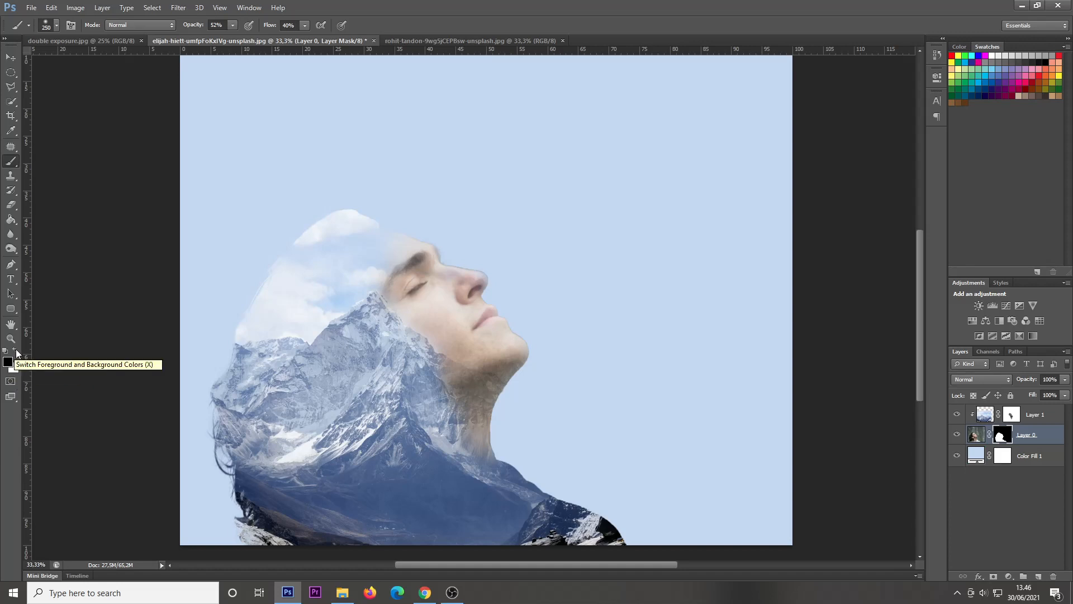
pyautogui.click(15, 351)
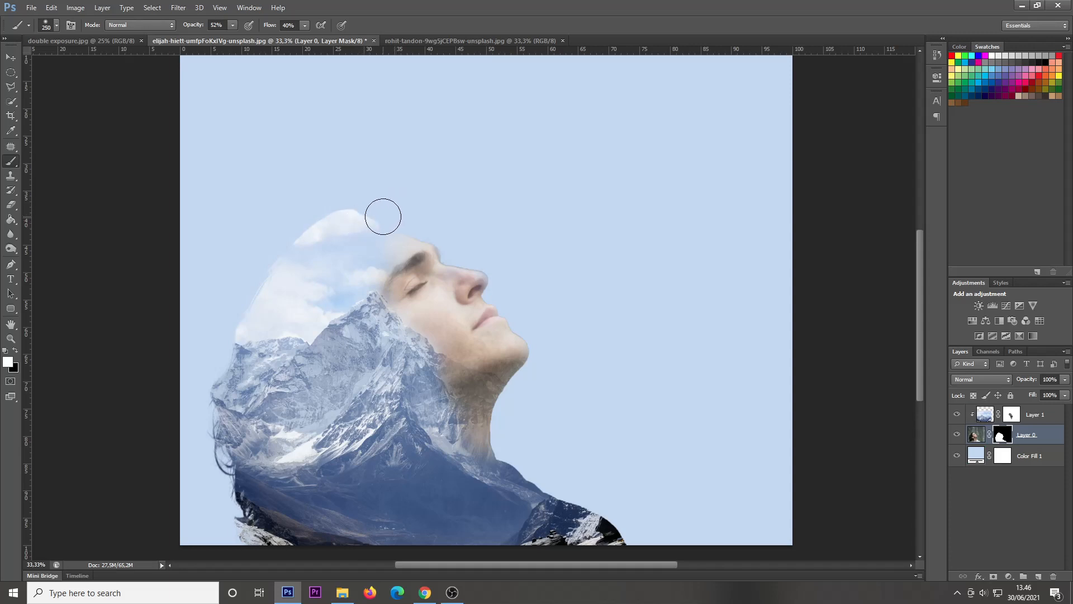
pyautogui.moveTo(362, 221)
pyautogui.mouseDown()
pyautogui.moveTo(329, 217)
pyautogui.moveTo(370, 211)
pyautogui.moveTo(327, 200)
pyautogui.moveTo(379, 211)
pyautogui.moveTo(344, 206)
pyautogui.moveTo(312, 227)
pyautogui.moveTo(267, 224)
pyautogui.moveTo(266, 245)
pyautogui.moveTo(304, 241)
pyautogui.moveTo(297, 233)
pyautogui.moveTo(295, 250)
pyautogui.moveTo(382, 197)
pyautogui.moveTo(335, 234)
pyautogui.moveTo(289, 240)
pyautogui.moveTo(286, 266)
pyautogui.moveTo(270, 265)
pyautogui.moveTo(354, 219)
pyautogui.moveTo(284, 243)
pyautogui.moveTo(256, 301)
pyautogui.moveTo(268, 260)
pyautogui.moveTo(258, 265)
pyautogui.moveTo(237, 314)
pyautogui.moveTo(255, 303)
pyautogui.moveTo(244, 314)
pyautogui.moveTo(253, 275)
pyautogui.moveTo(275, 280)
pyautogui.moveTo(249, 291)
pyautogui.moveTo(269, 299)
pyautogui.moveTo(226, 322)
pyautogui.moveTo(250, 324)
pyautogui.moveTo(228, 311)
pyautogui.moveTo(234, 273)
pyautogui.moveTo(219, 255)
pyautogui.moveTo(211, 286)
pyautogui.moveTo(219, 254)
pyautogui.moveTo(255, 256)
pyautogui.moveTo(263, 242)
pyautogui.moveTo(251, 226)
pyautogui.moveTo(279, 219)
pyautogui.moveTo(263, 237)
pyautogui.moveTo(275, 276)
pyautogui.moveTo(225, 304)
pyautogui.moveTo(213, 285)
pyautogui.moveTo(233, 242)
pyautogui.moveTo(320, 259)
pyautogui.moveTo(240, 312)
pyautogui.moveTo(287, 307)
pyautogui.moveTo(321, 230)
pyautogui.moveTo(293, 202)
pyautogui.moveTo(242, 218)
pyautogui.moveTo(336, 227)
pyautogui.moveTo(381, 194)
pyautogui.moveTo(340, 186)
pyautogui.moveTo(214, 236)
pyautogui.moveTo(271, 192)
pyautogui.moveTo(223, 259)
pyautogui.moveTo(228, 223)
pyautogui.moveTo(190, 268)
pyautogui.moveTo(245, 261)
pyautogui.moveTo(256, 300)
pyautogui.moveTo(225, 326)
pyautogui.moveTo(213, 318)
pyautogui.moveTo(239, 302)
pyautogui.mouseUp()
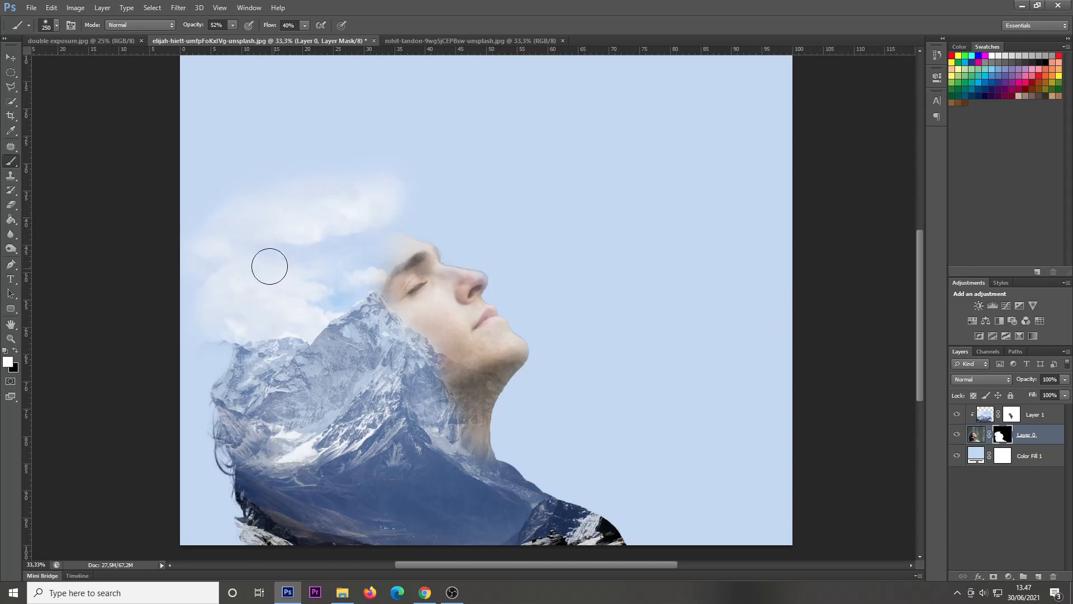
pyautogui.click(10, 57)
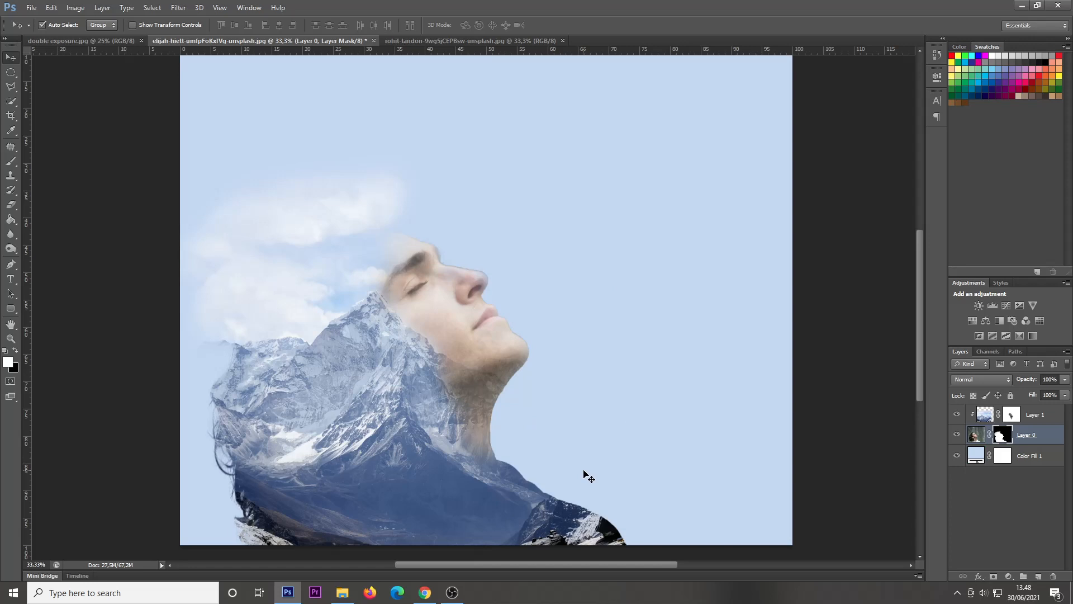
pyautogui.click(452, 592)
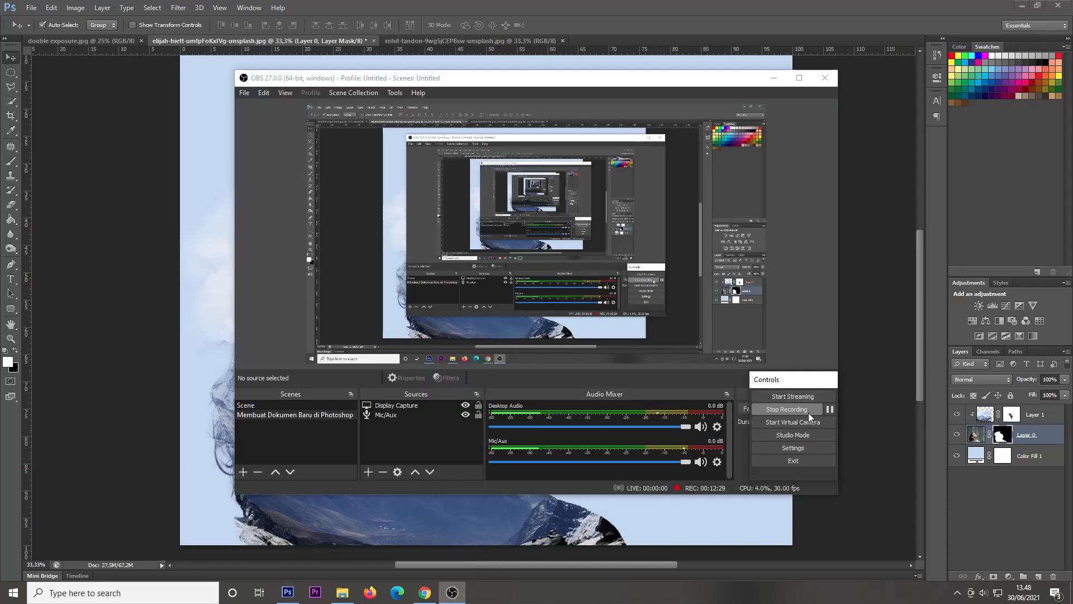